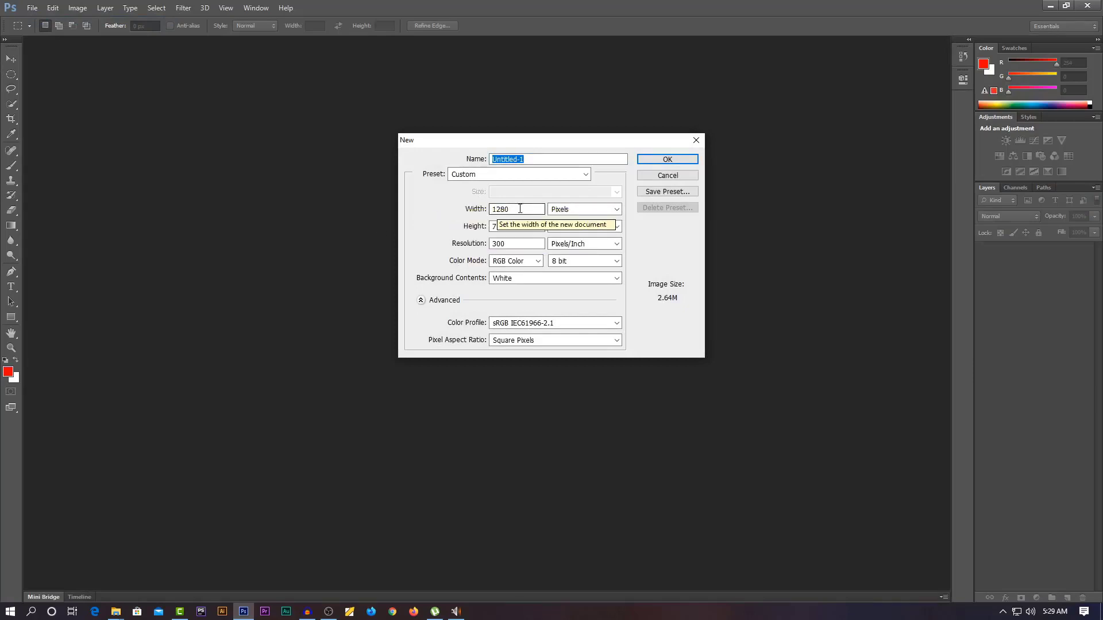
Step: Create a 1280 by 720 pixel document at 300 pixels/inch in RGB Color with a white background
{"action": "double_click", "coordinate": [501, 210]}
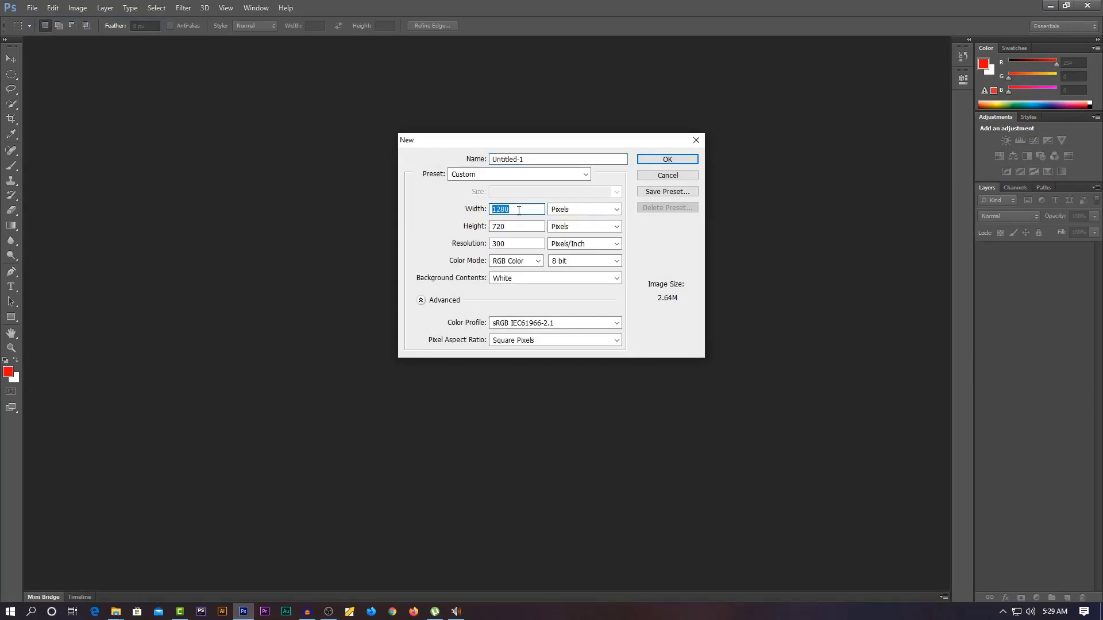
{"action": "double_click", "coordinate": [492, 226]}
{"action": "double_click", "coordinate": [492, 209]}
{"action": "left_click", "coordinate": [538, 261]}
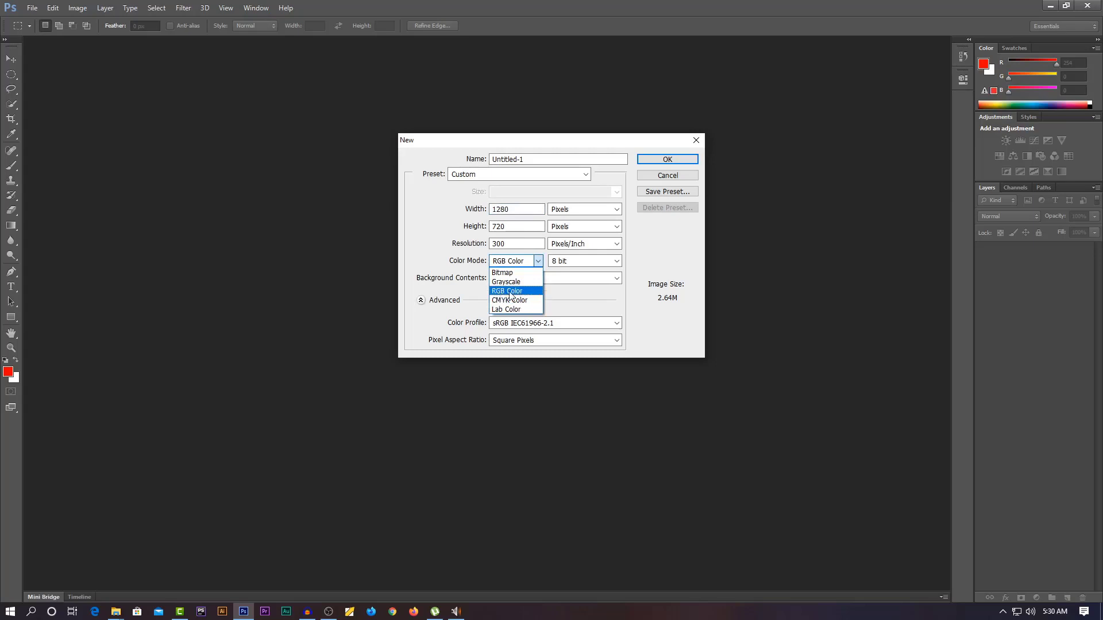
{"action": "left_click", "coordinate": [514, 295]}
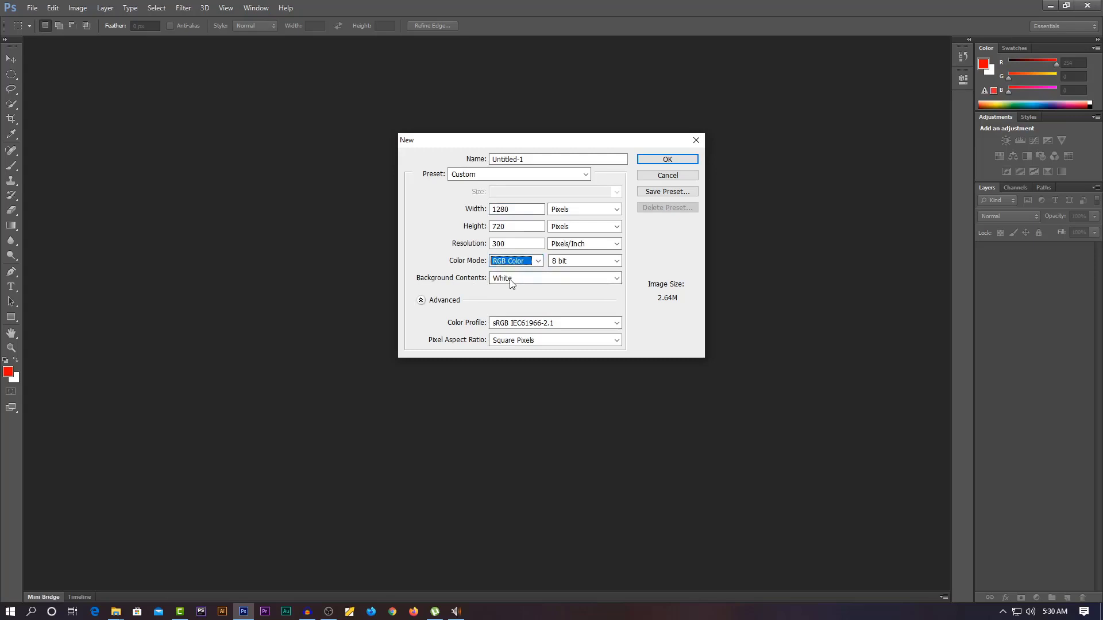
{"action": "left_click", "coordinate": [494, 280]}
{"action": "left_click", "coordinate": [518, 280]}
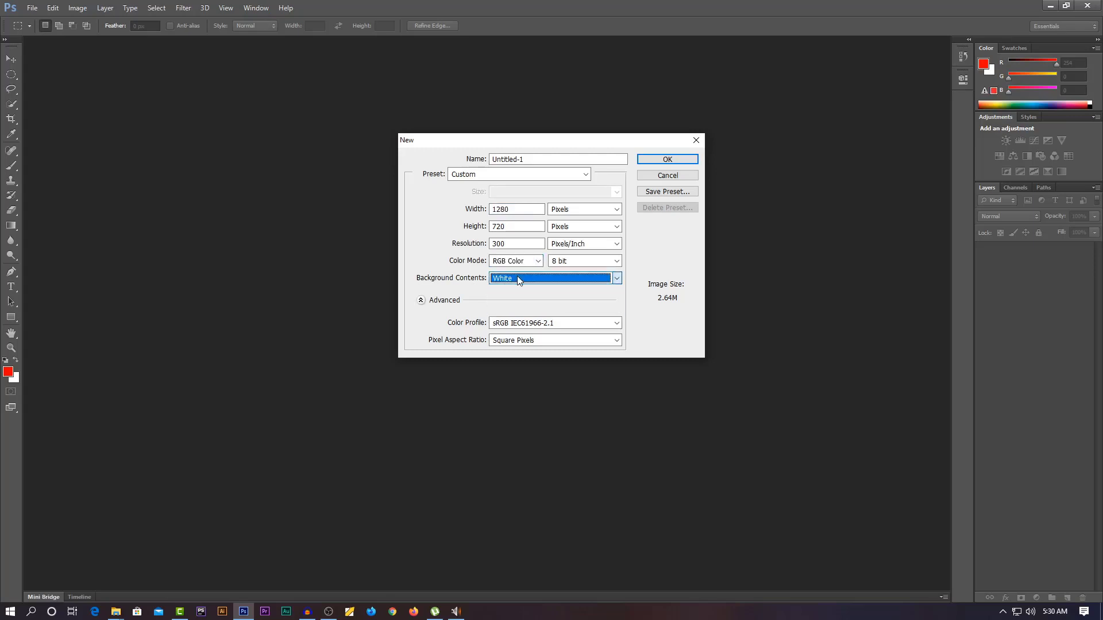
{"action": "left_click", "coordinate": [665, 162]}
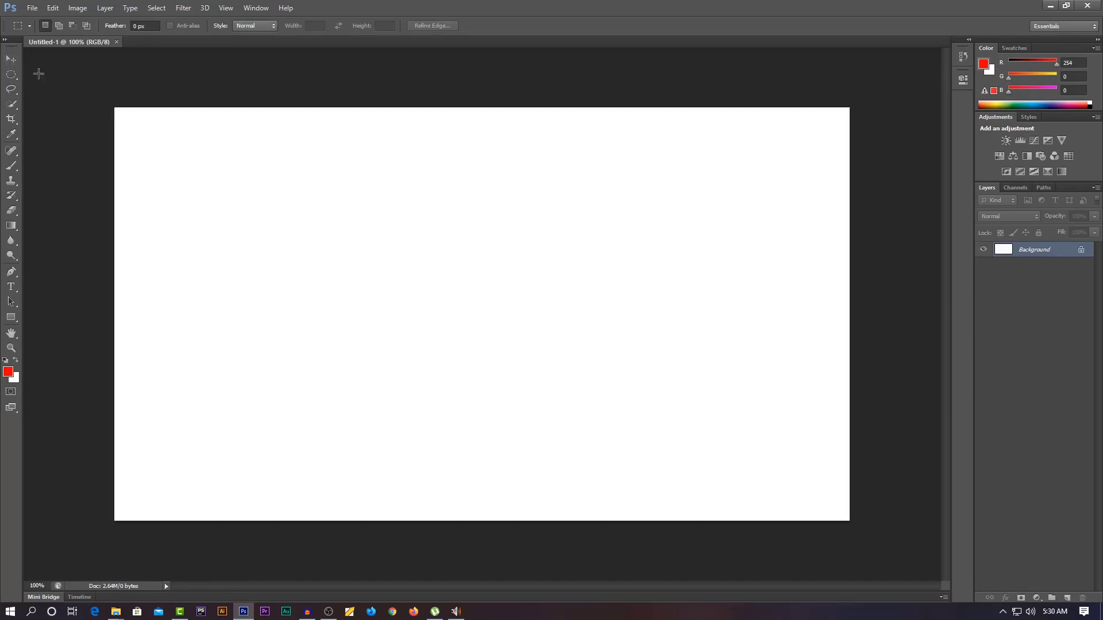
Step: Place 454.png from the happy-businessman-making-thumbs-up-sign folder into the document and move the character to the canvas's left edge
{"action": "left_click", "coordinate": [11, 59]}
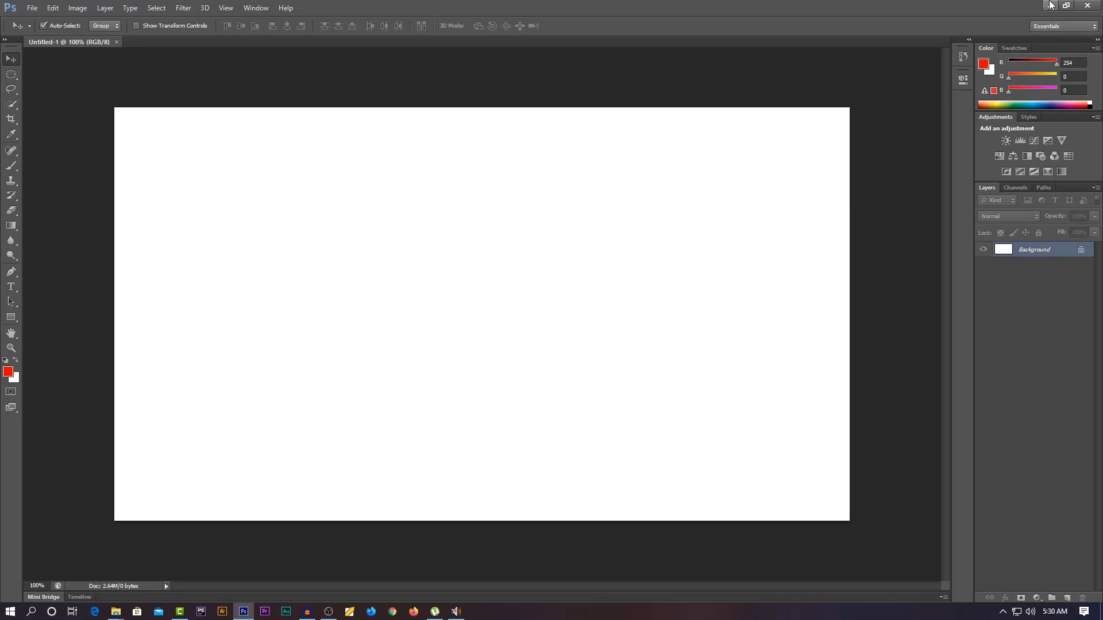
{"action": "left_click", "coordinate": [1049, 5]}
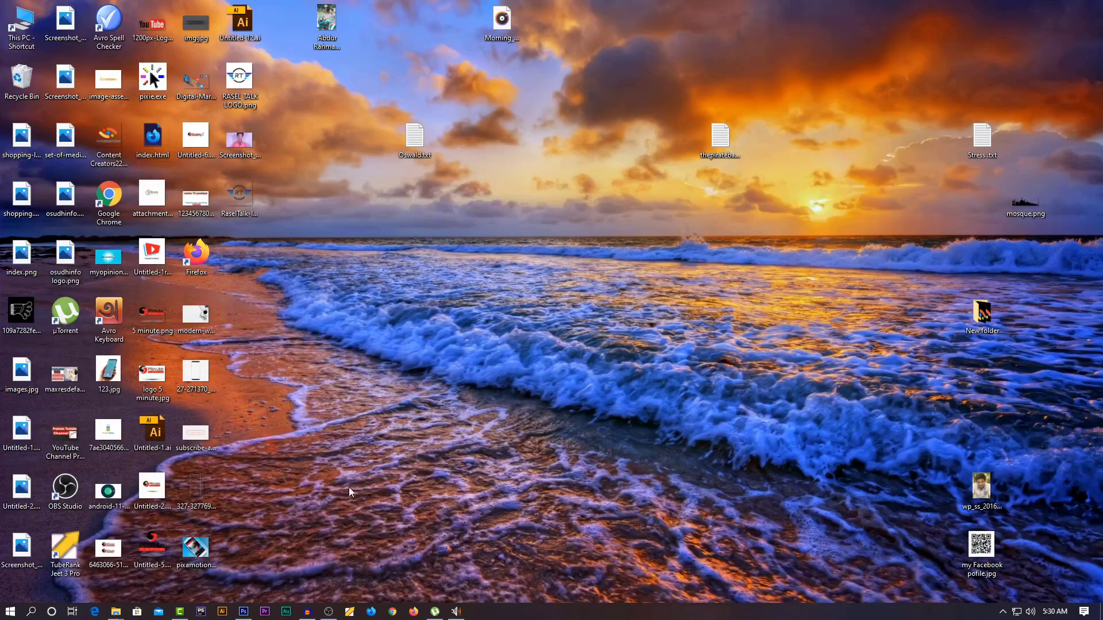
{"action": "mouse_move", "coordinate": [118, 611]}
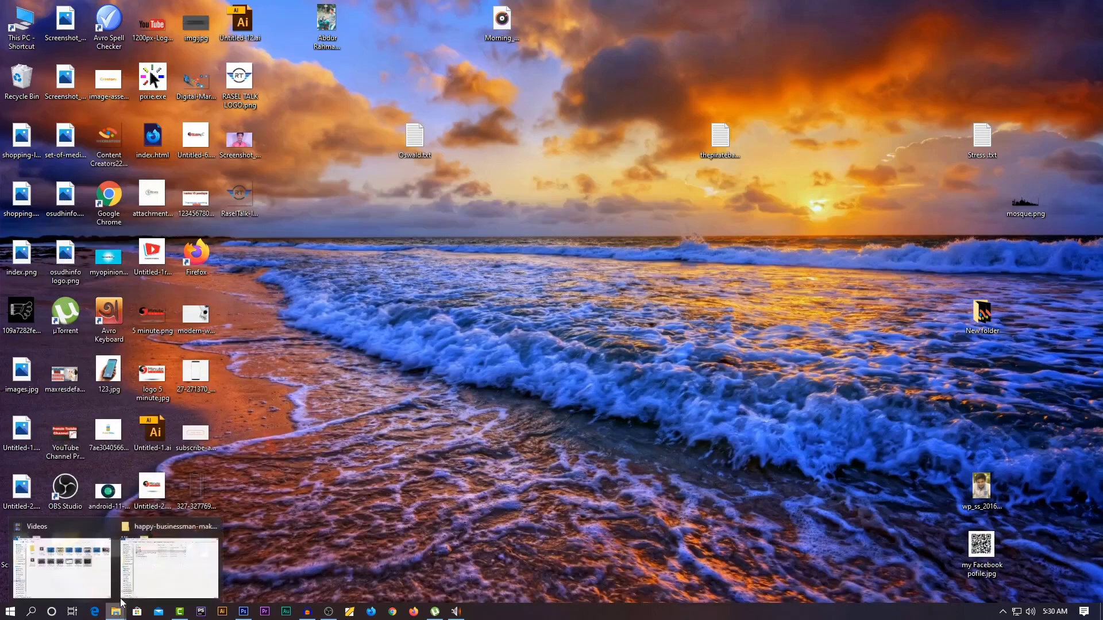
{"action": "left_click", "coordinate": [191, 565]}
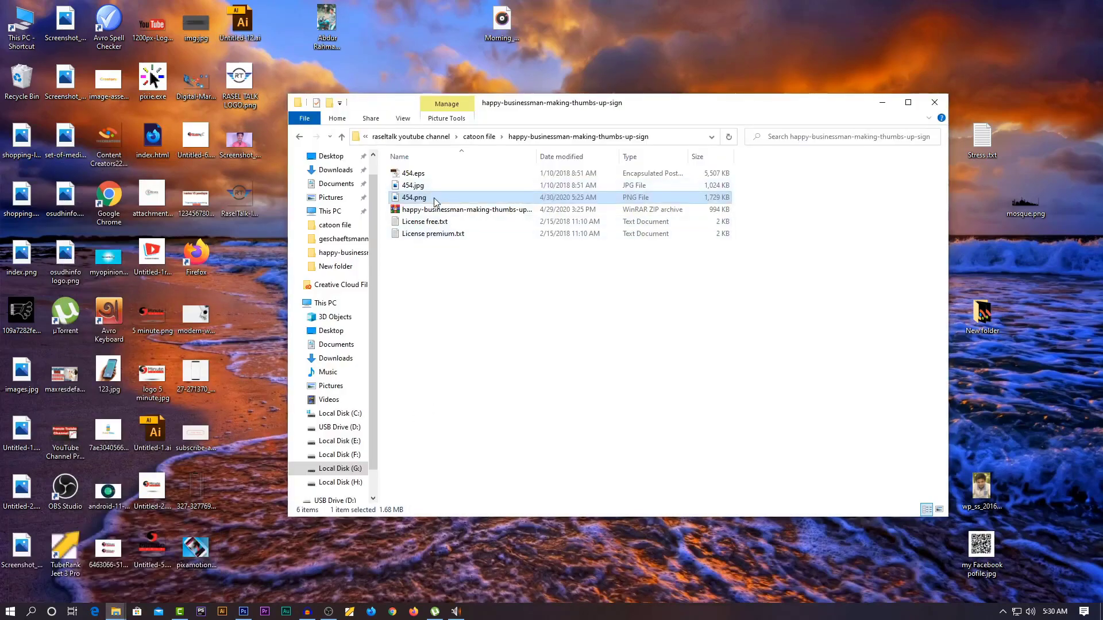
{"action": "left_click_drag", "start_coordinate": [435, 199], "coordinate": [250, 303]}
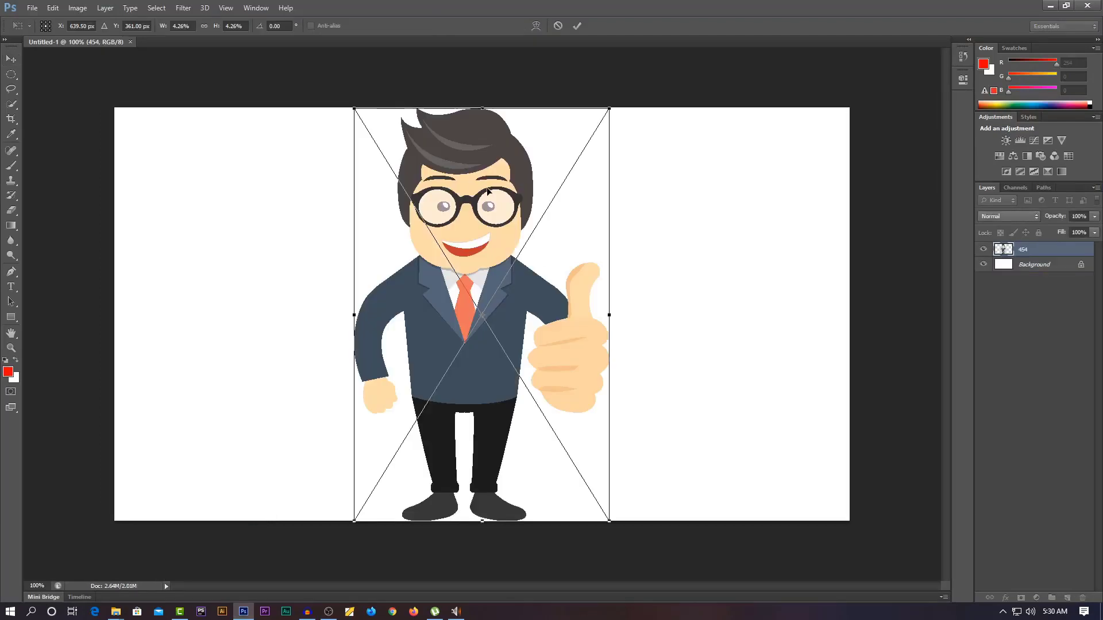
{"action": "left_click_drag", "start_coordinate": [497, 193], "coordinate": [262, 192]}
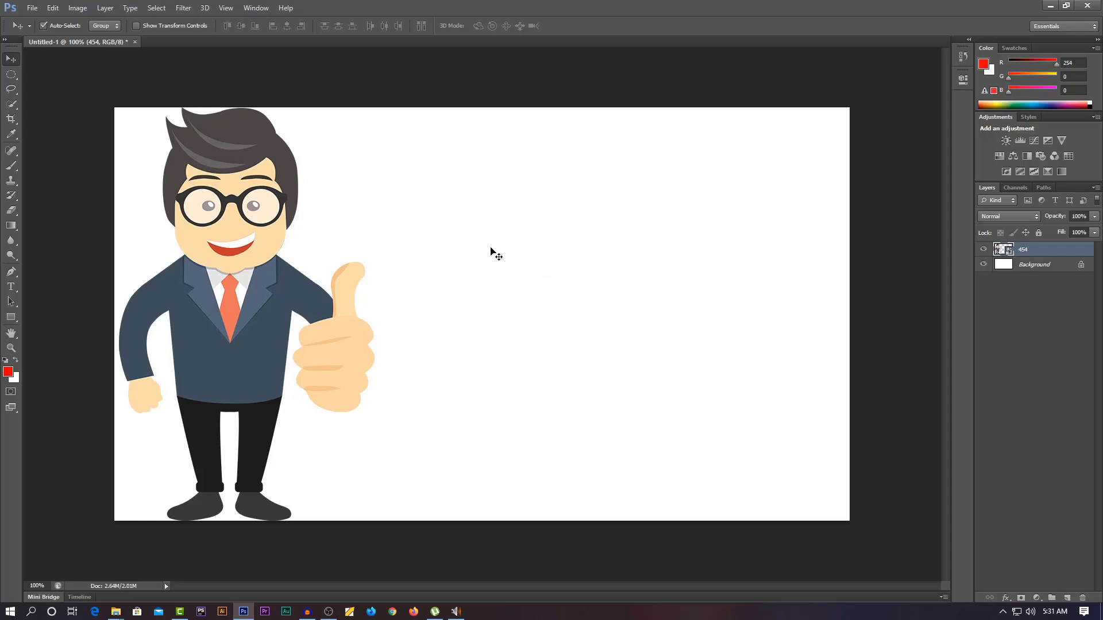
Step: Start a text layer on the empty area beside the character and set the text colour to black (000000)
{"action": "left_click", "coordinate": [11, 287]}
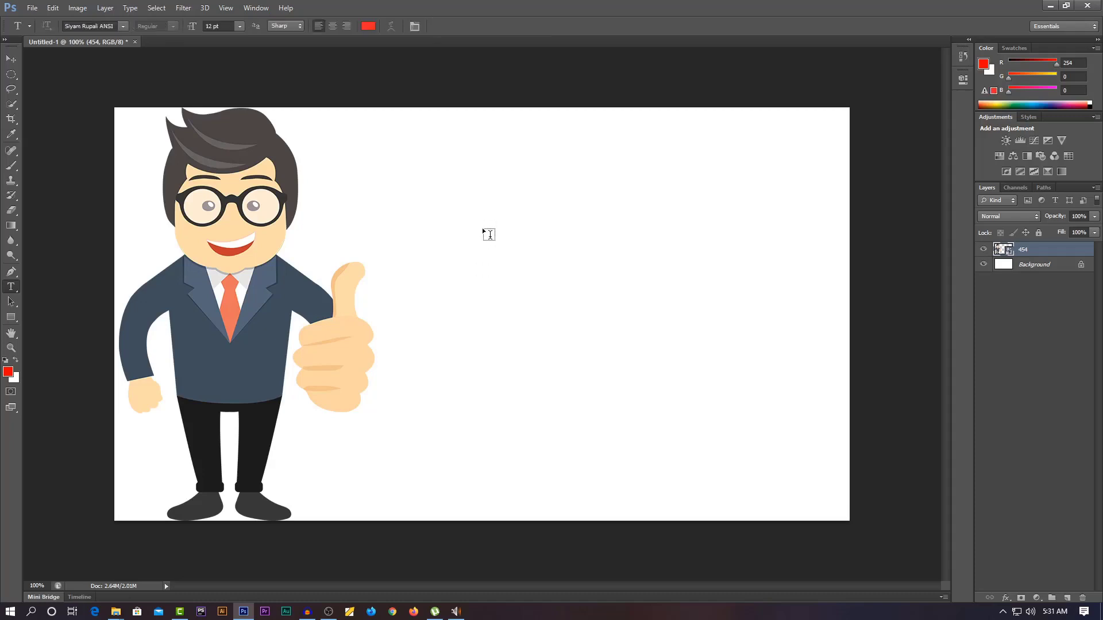
{"action": "left_click", "coordinate": [483, 228]}
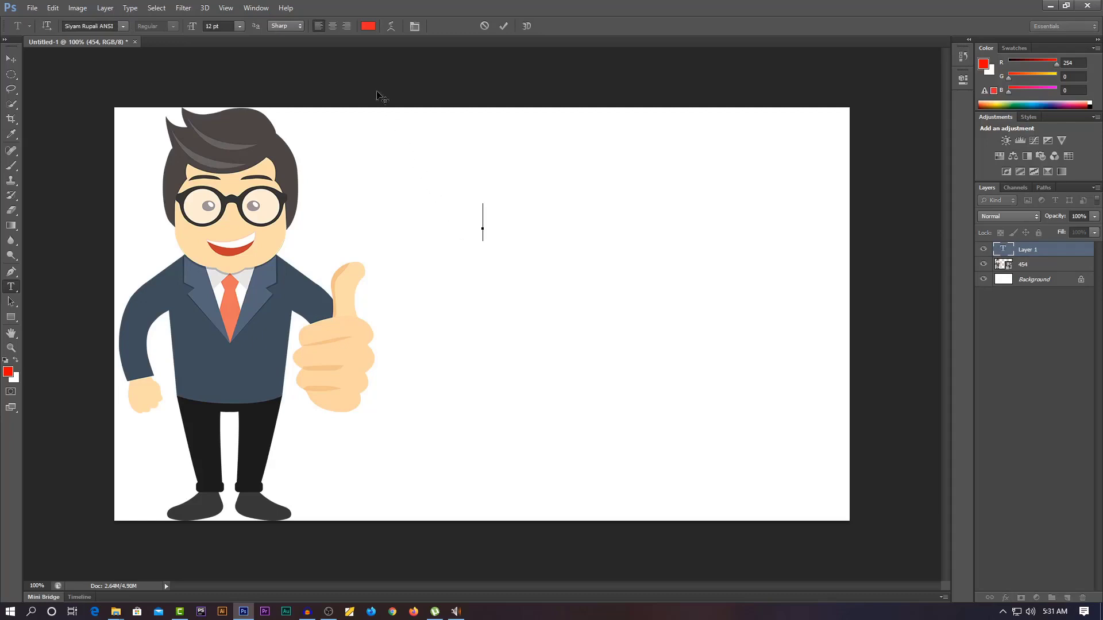
{"action": "left_click", "coordinate": [369, 29]}
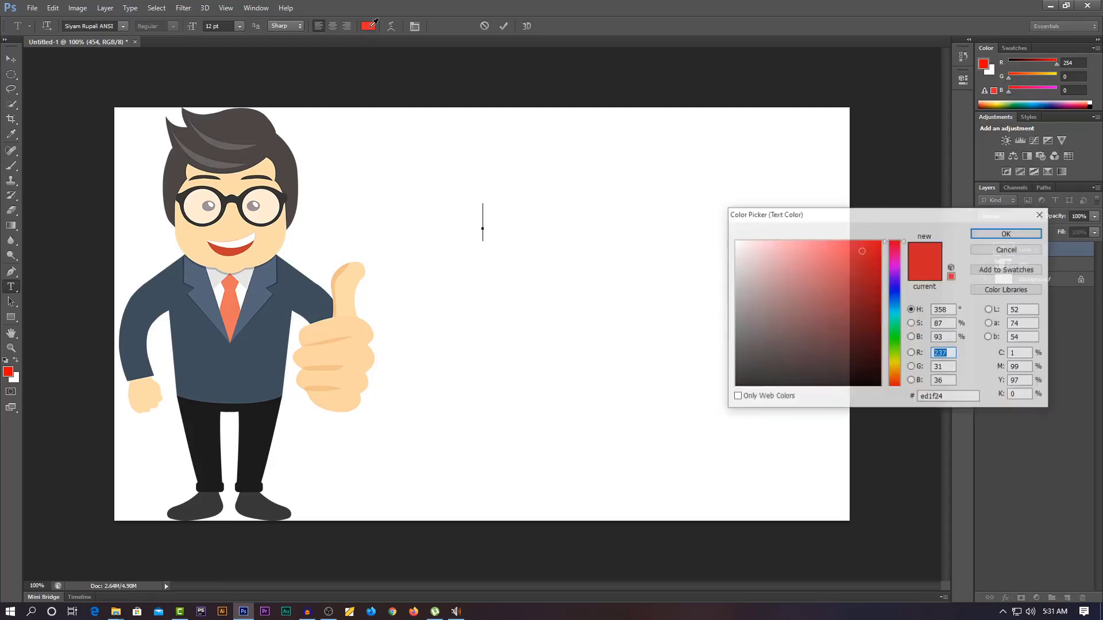
{"action": "left_click_drag", "start_coordinate": [765, 354], "coordinate": [735, 387]}
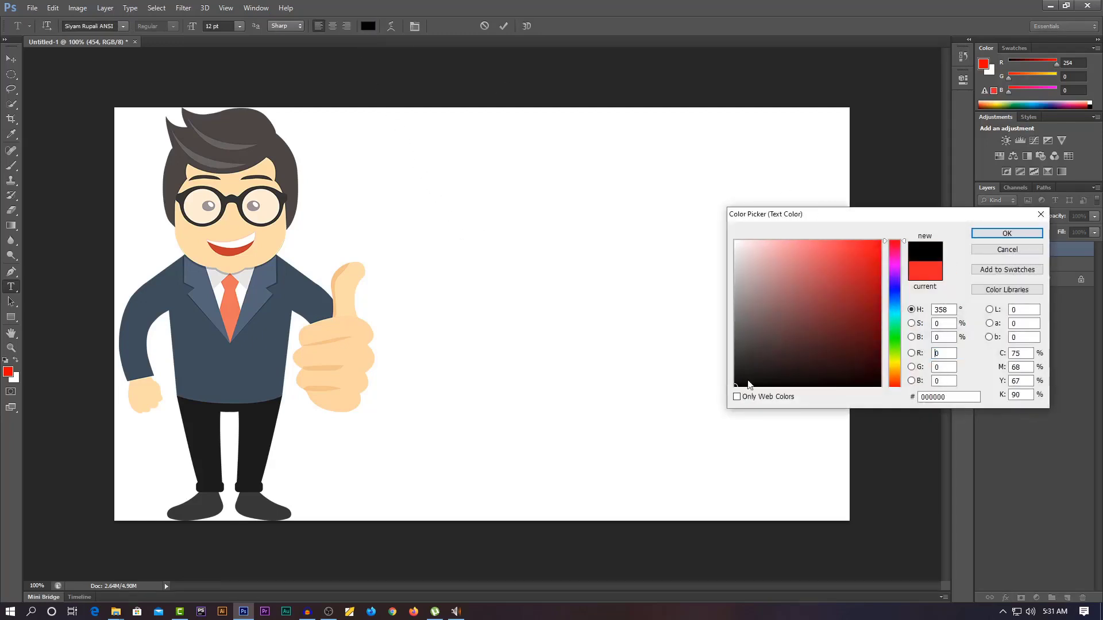
{"action": "left_click", "coordinate": [1006, 233]}
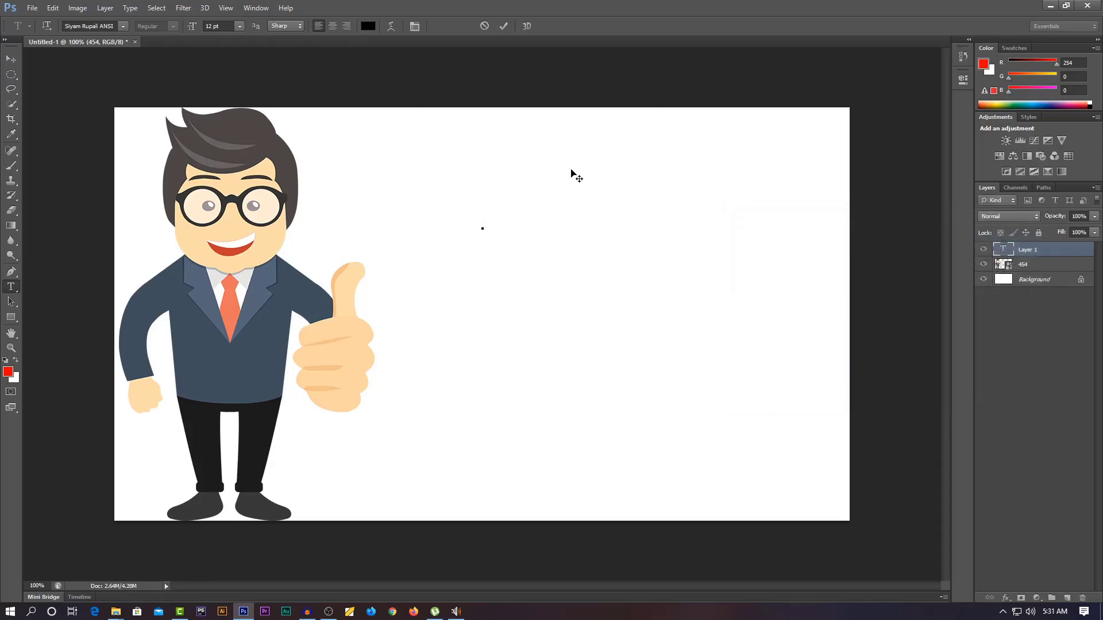
Step: Set the font family of the new text layer to Agency FB
{"action": "left_click", "coordinate": [122, 26]}
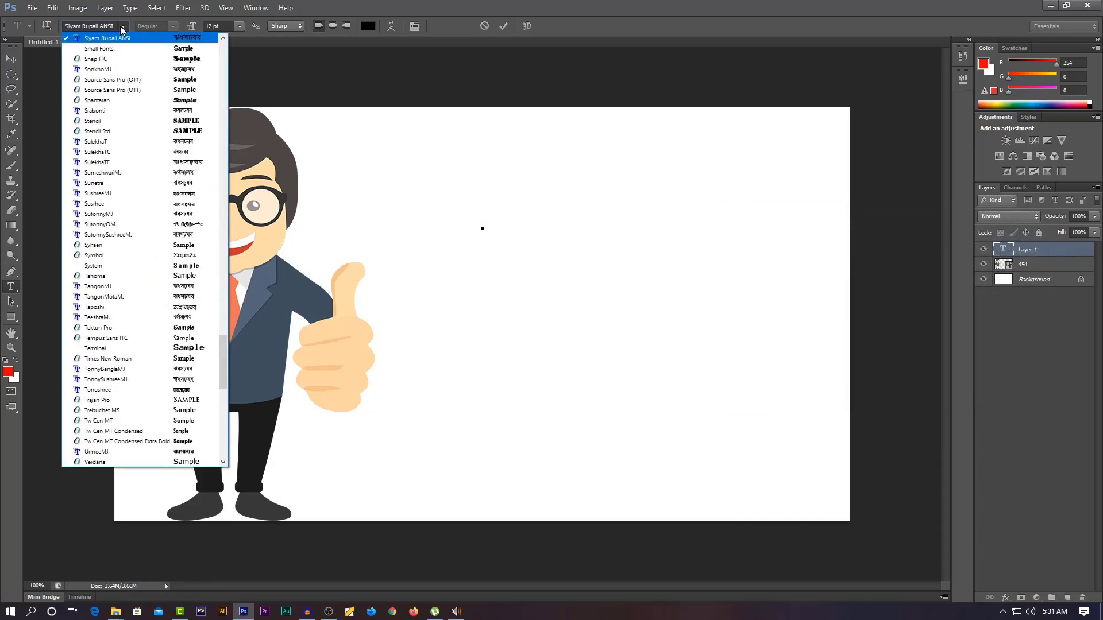
{"action": "left_click", "coordinate": [96, 25]}
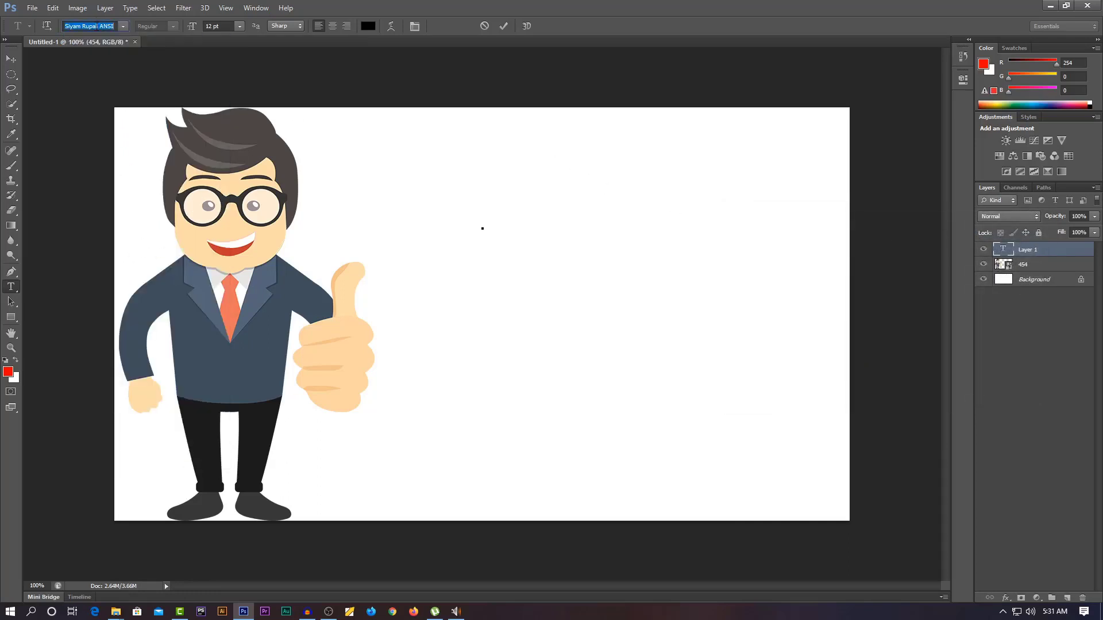
{"action": "type", "text": "O"}
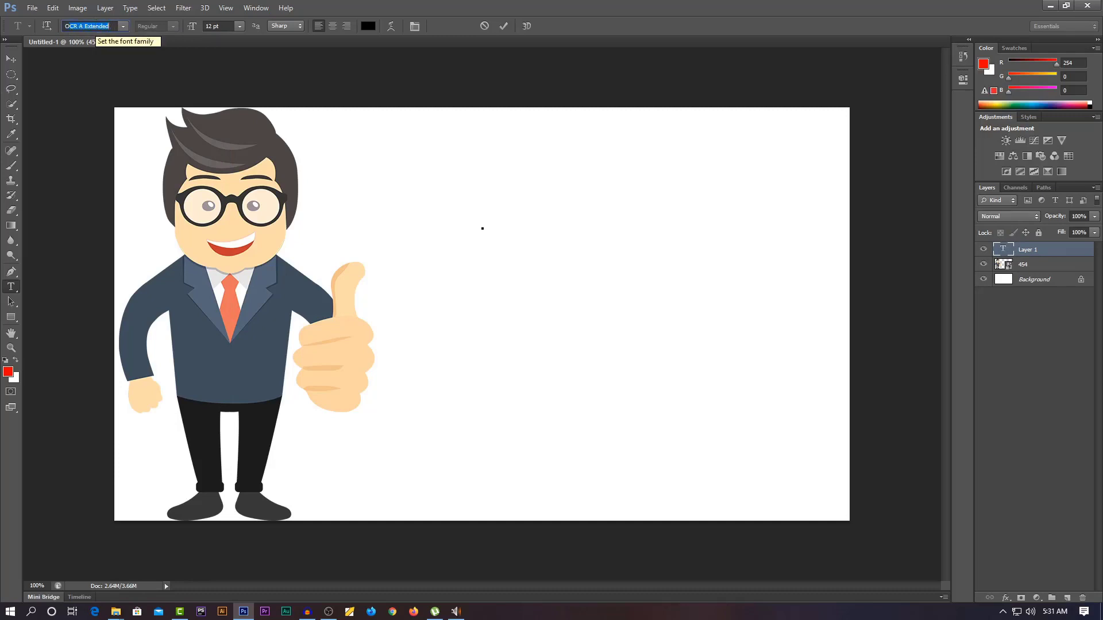
{"action": "type", "text": "Agency FB"}
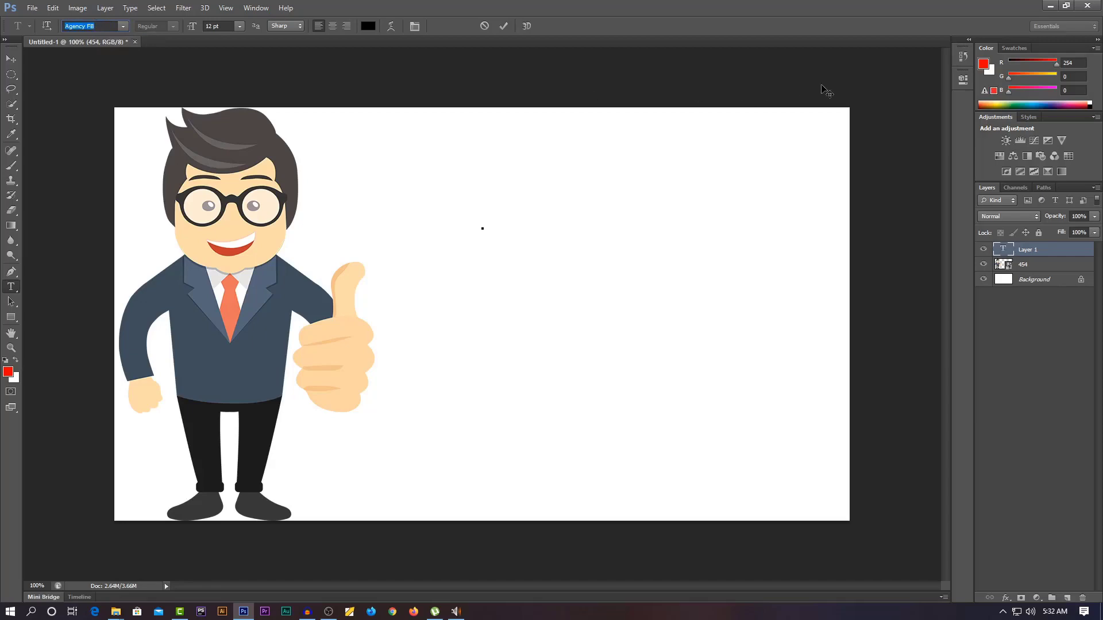
Step: Switch to the desktop and get the font name Oswald from the Oswald.txt file name, leaving the file unrenamed
{"action": "left_click", "coordinate": [1051, 6]}
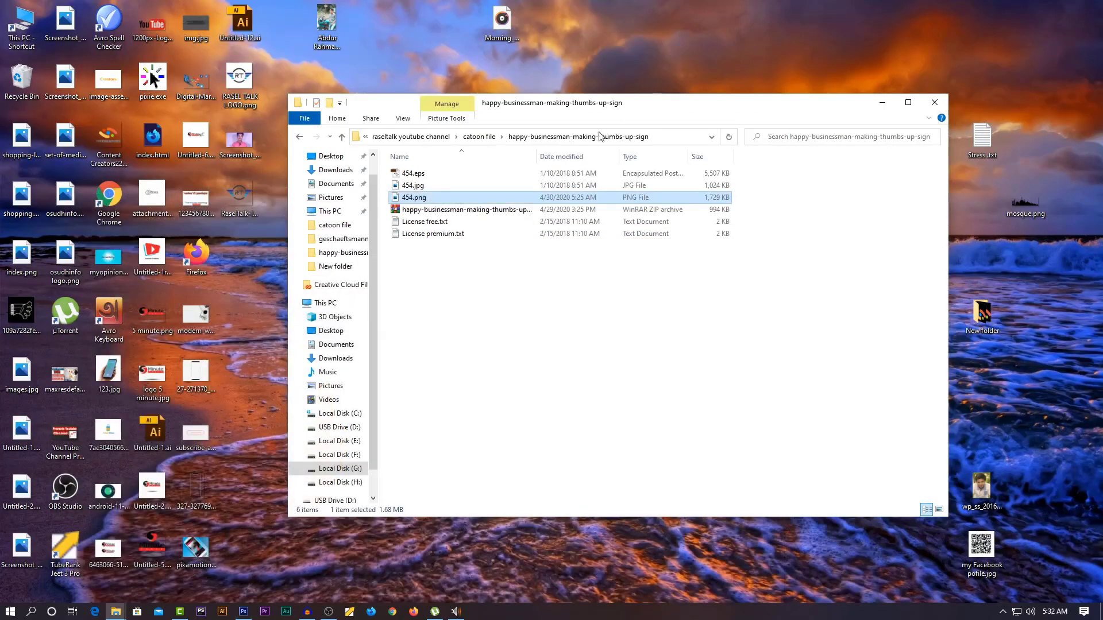
{"action": "left_click", "coordinate": [882, 102]}
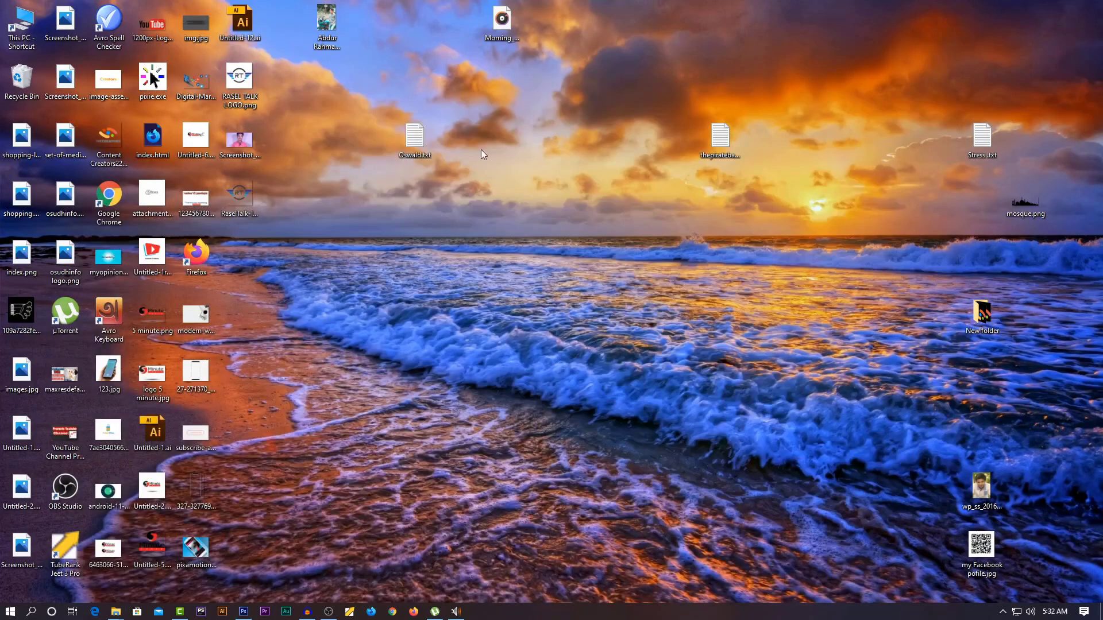
{"action": "right_click", "coordinate": [421, 142]}
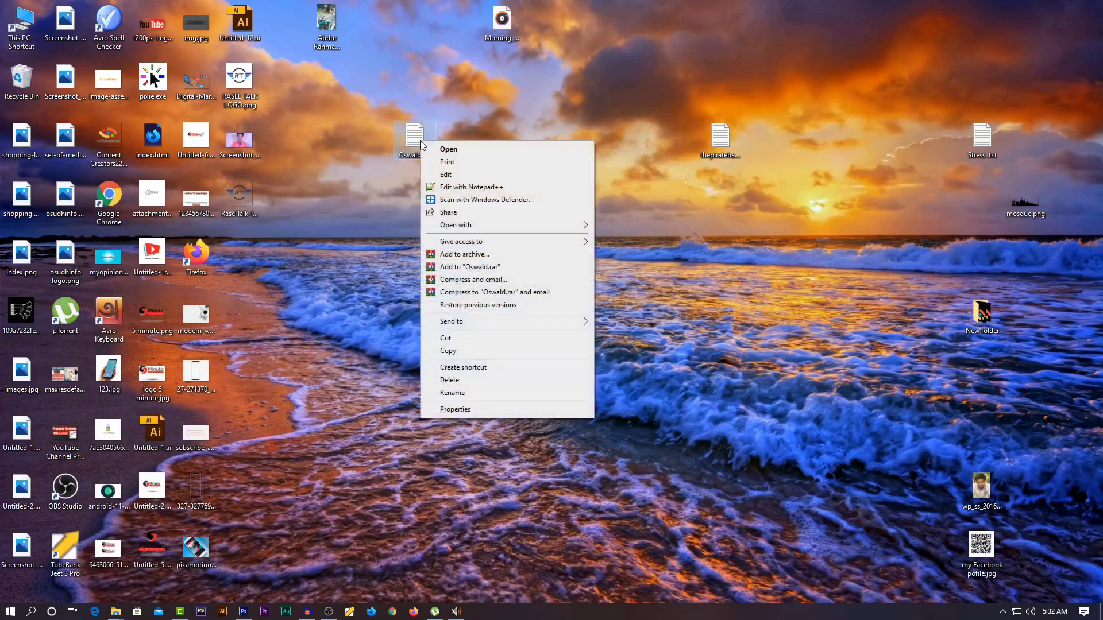
{"action": "left_click", "coordinate": [457, 392]}
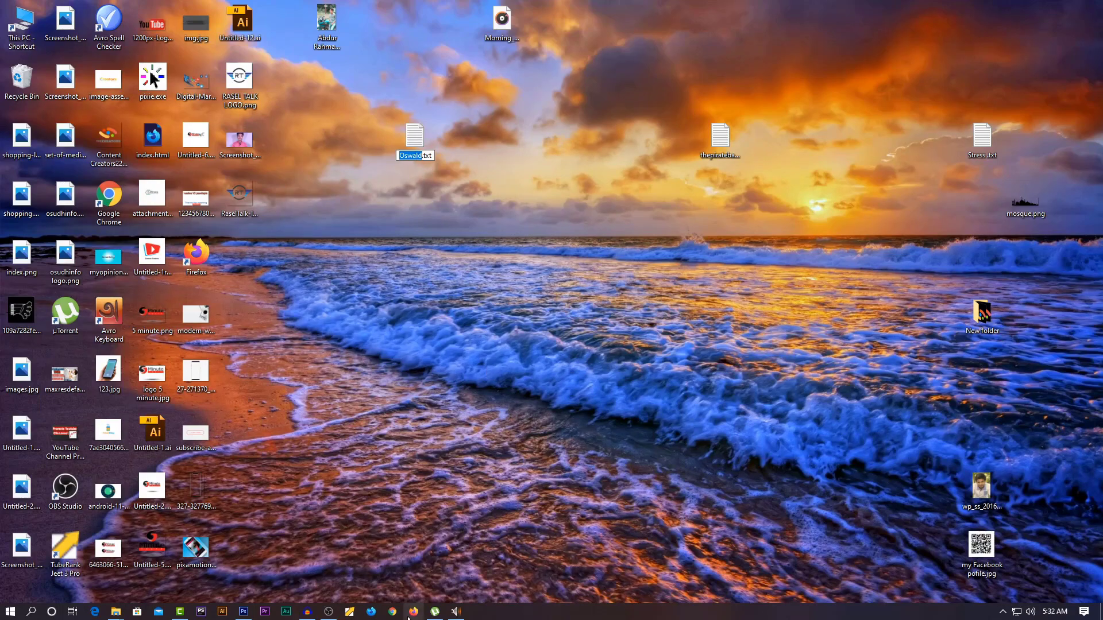
{"action": "key", "text": "Return"}
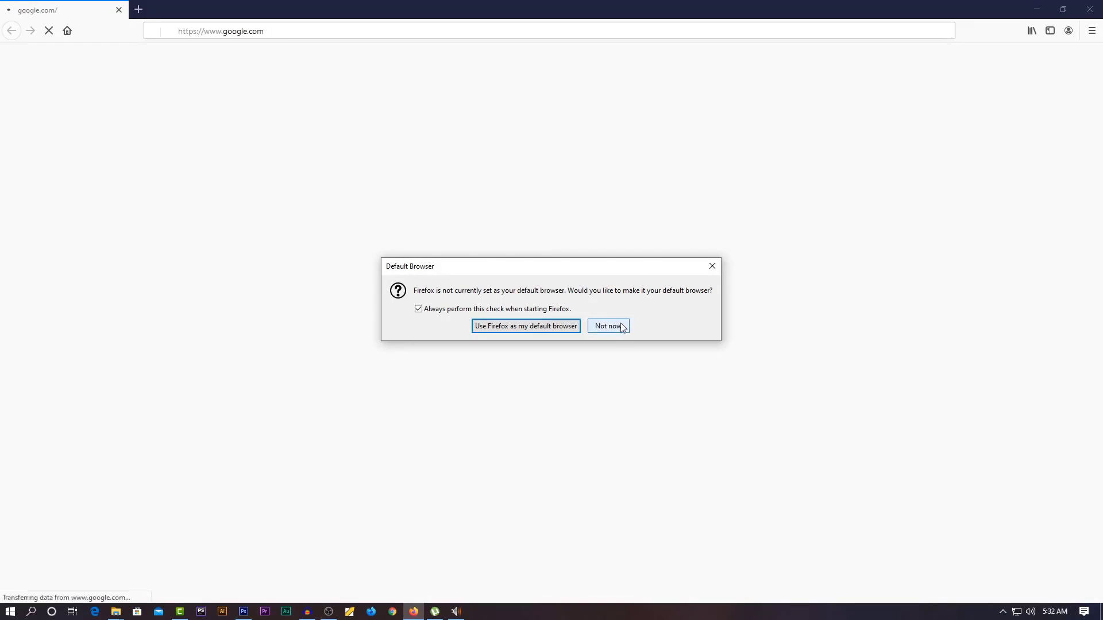
Step: In Firefox, decline making it the default browser and search Google for "oswald font download"
{"action": "left_click", "coordinate": [615, 330]}
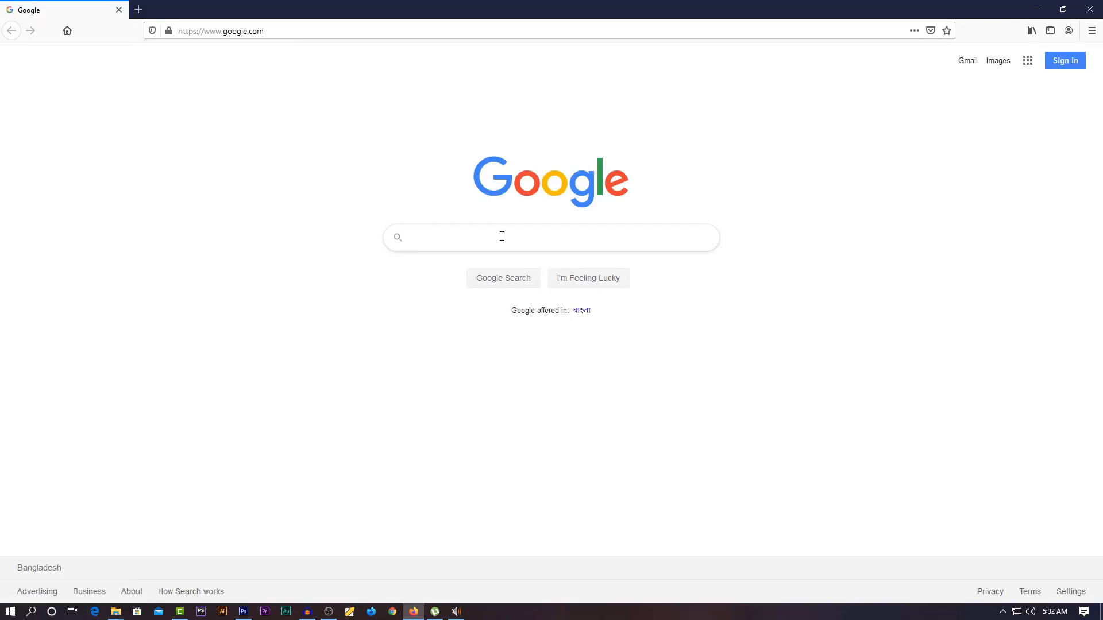
{"action": "type", "text": "Oswald"}
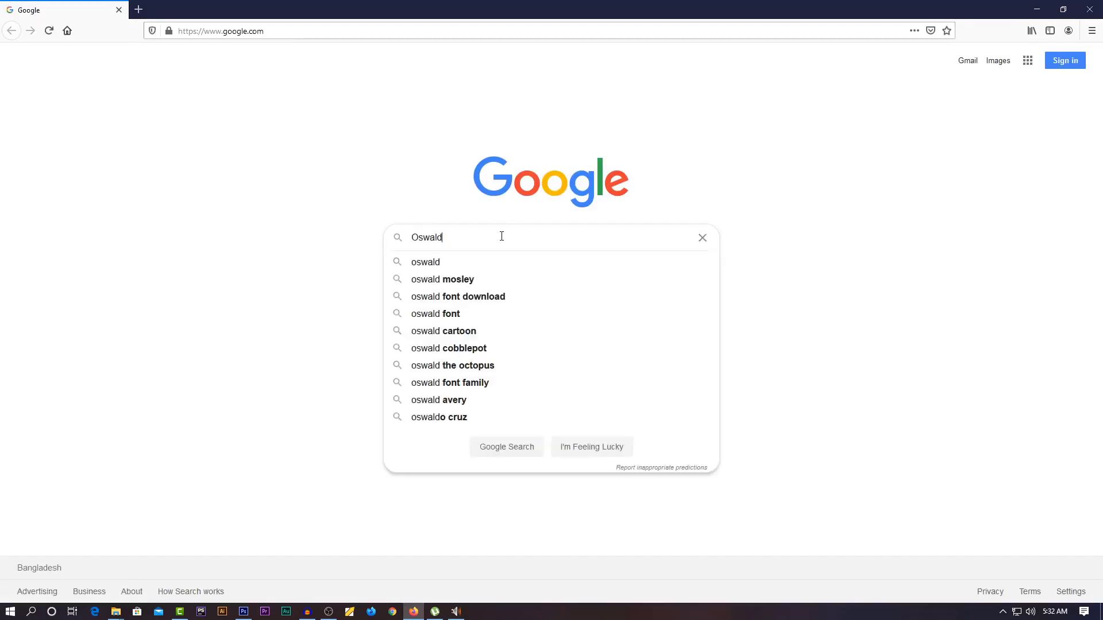
{"action": "type", "text": " f"}
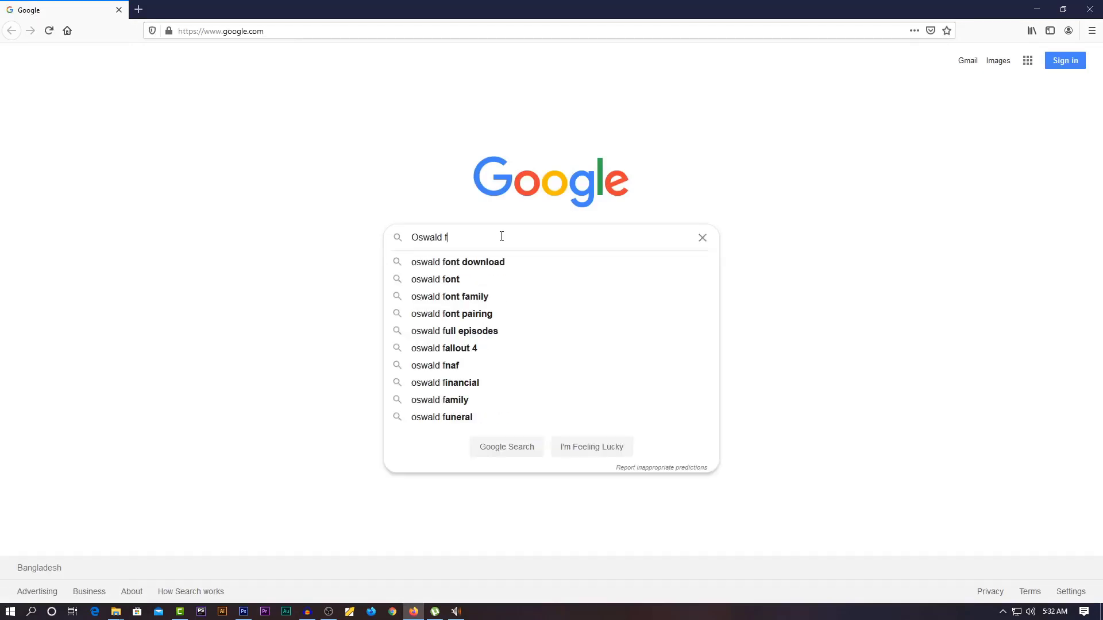
{"action": "type", "text": "o"}
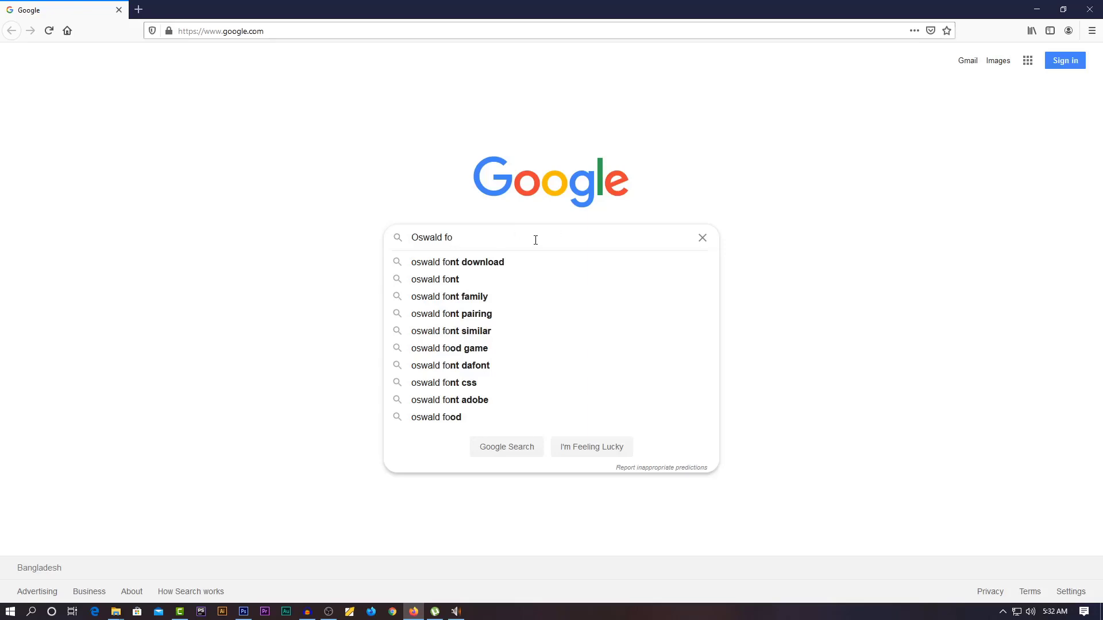
{"action": "left_click", "coordinate": [494, 266]}
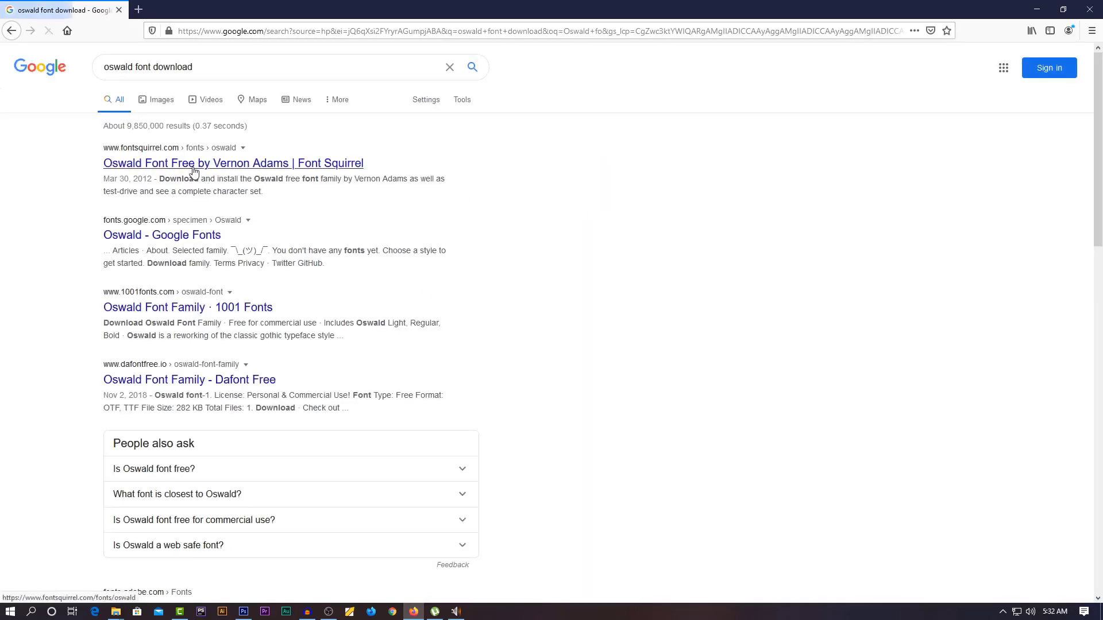
Step: Open the Font Squirrel result for the Oswald font and look through its listed styles
{"action": "left_click", "coordinate": [201, 167]}
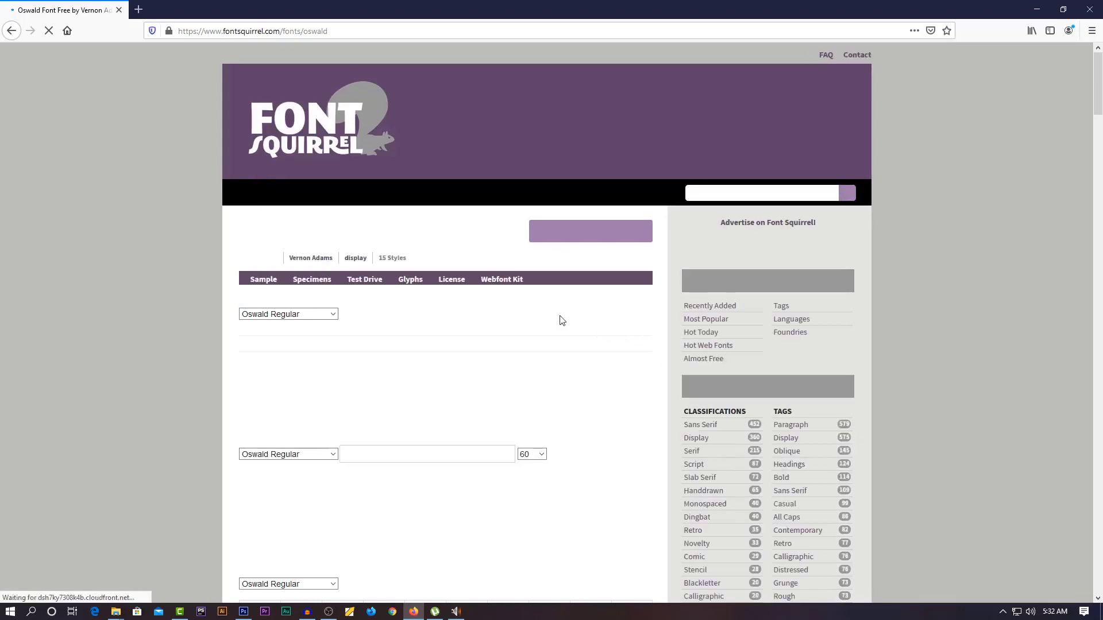
{"action": "scroll", "coordinate": [557, 350], "scroll_direction": "down", "scroll_amount": 2}
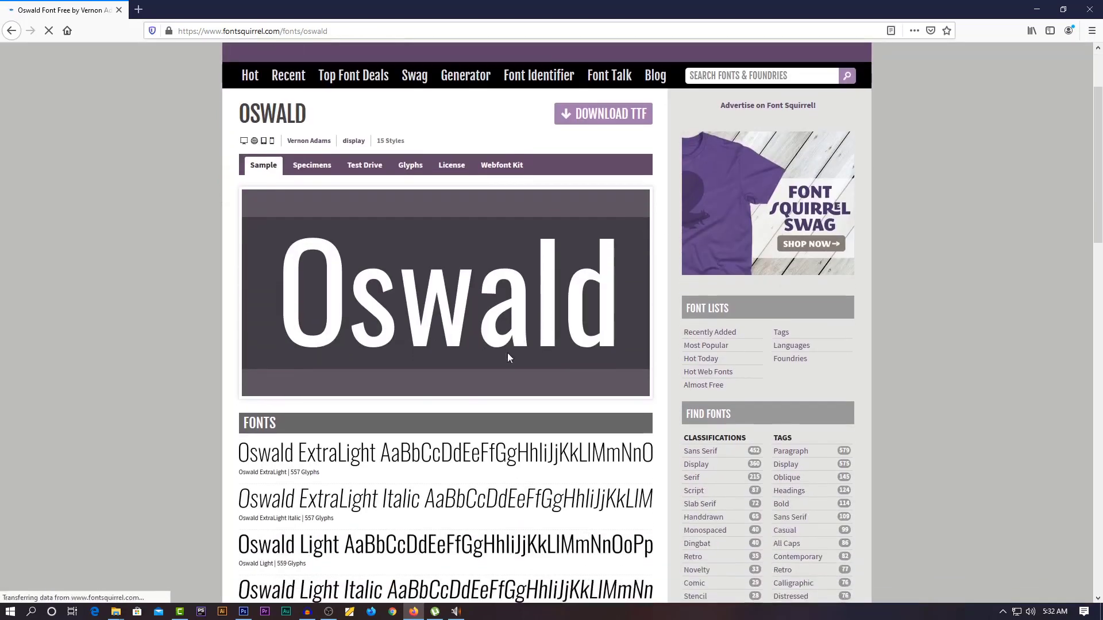
{"action": "scroll", "coordinate": [508, 357], "scroll_direction": "down", "scroll_amount": 7}
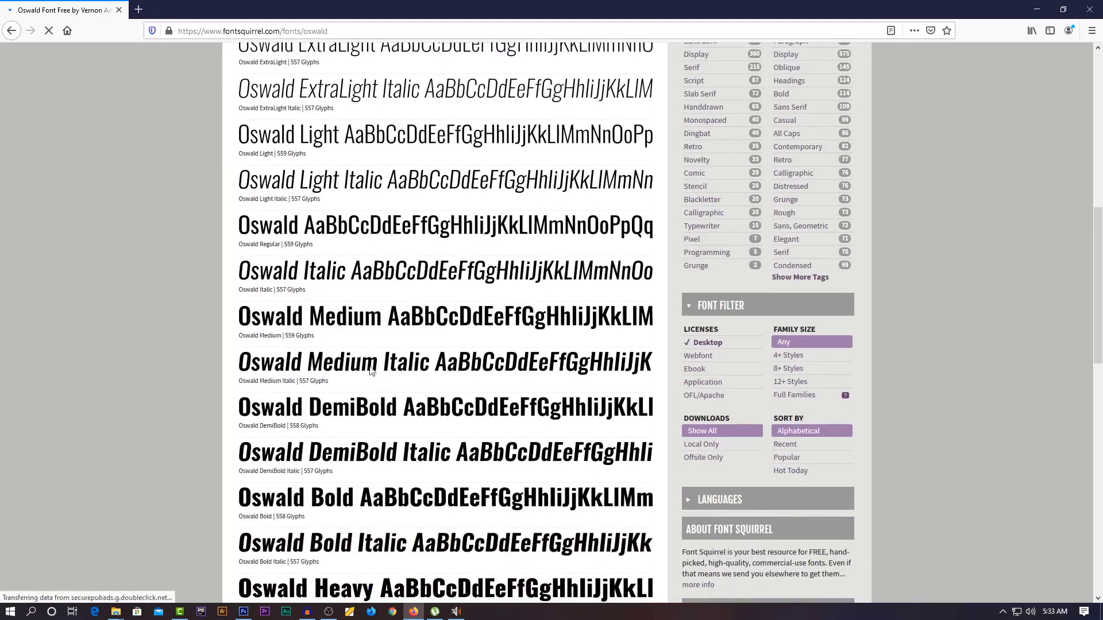
{"action": "scroll", "coordinate": [548, 364], "scroll_direction": "down", "scroll_amount": 6}
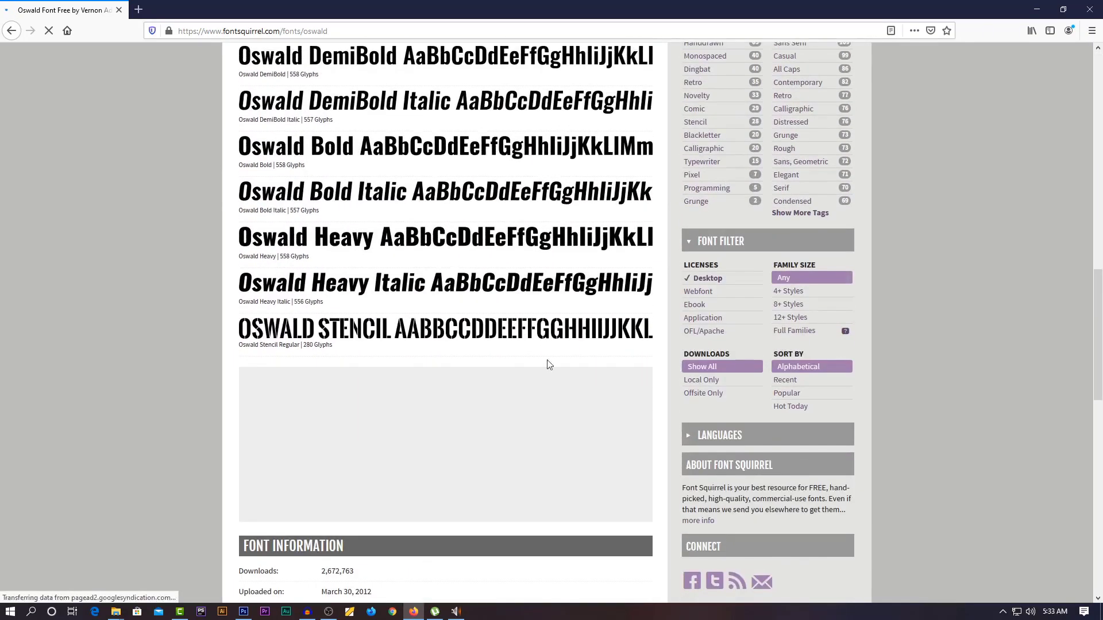
{"action": "scroll", "coordinate": [413, 330], "scroll_direction": "up", "scroll_amount": 2}
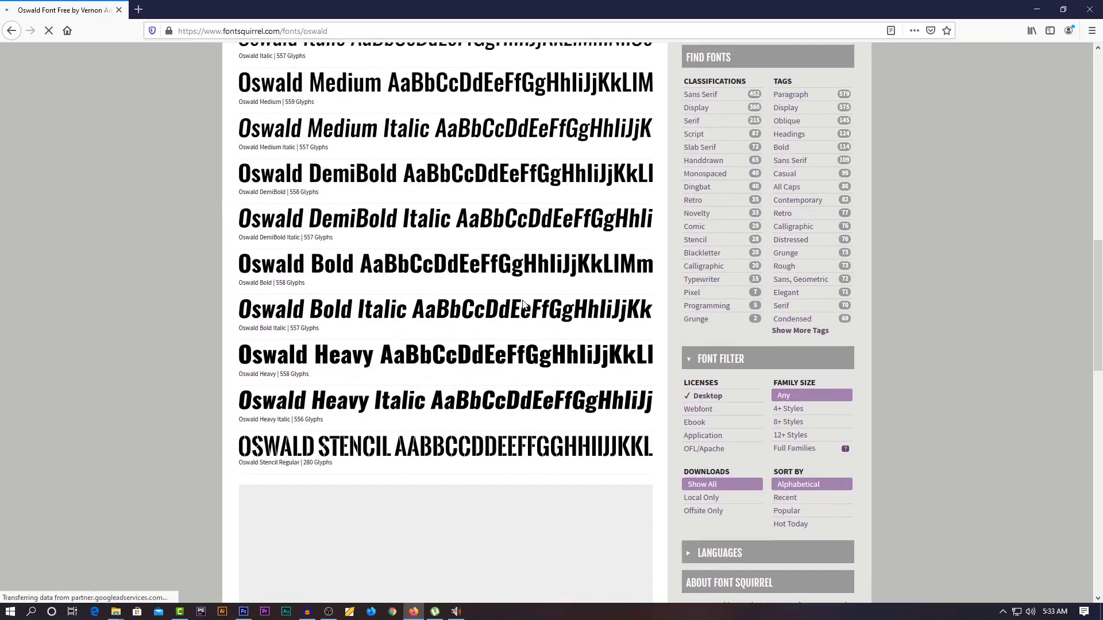
Step: Return to the search results, switch back to Photoshop and set the new text layer's font family to Oswald
{"action": "scroll", "coordinate": [431, 287], "scroll_direction": "up", "scroll_amount": 8}
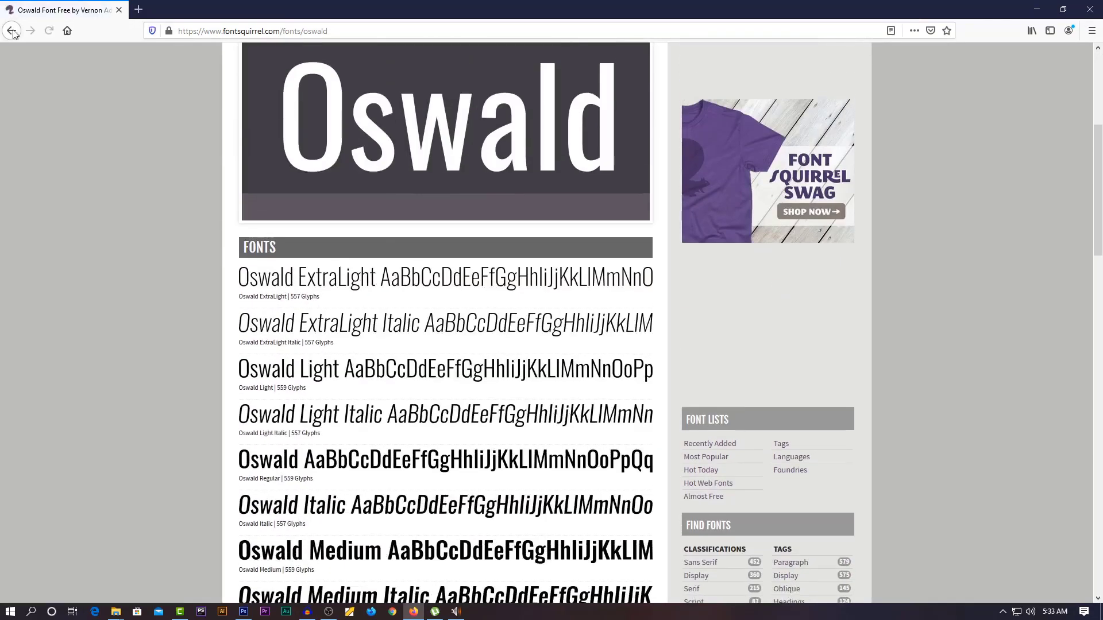
{"action": "key", "text": "alt+Left"}
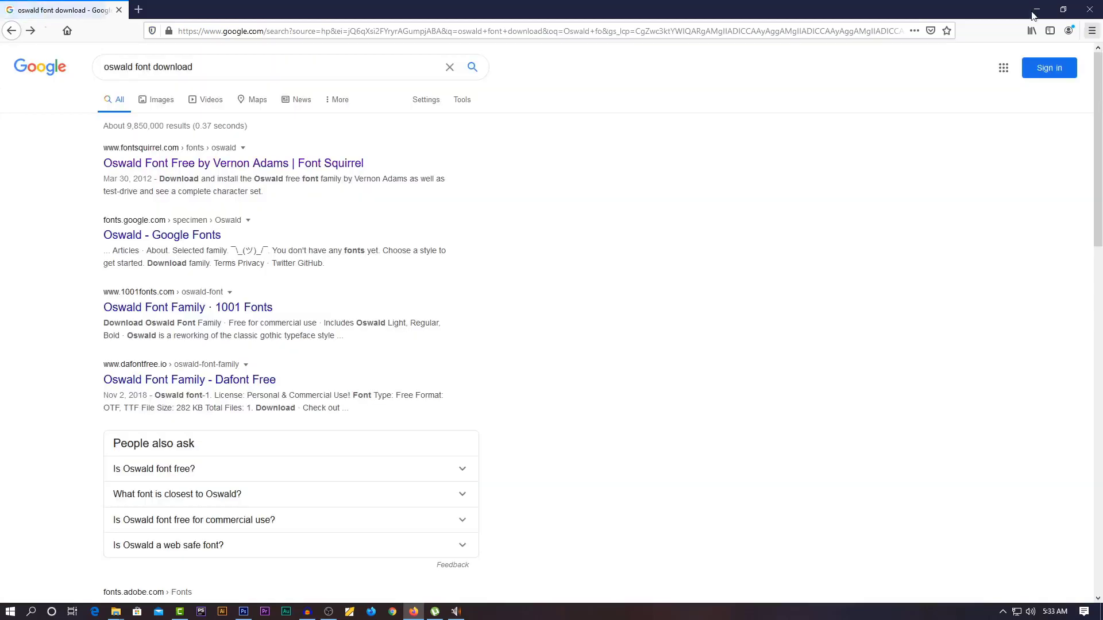
{"action": "left_click", "coordinate": [1041, 10]}
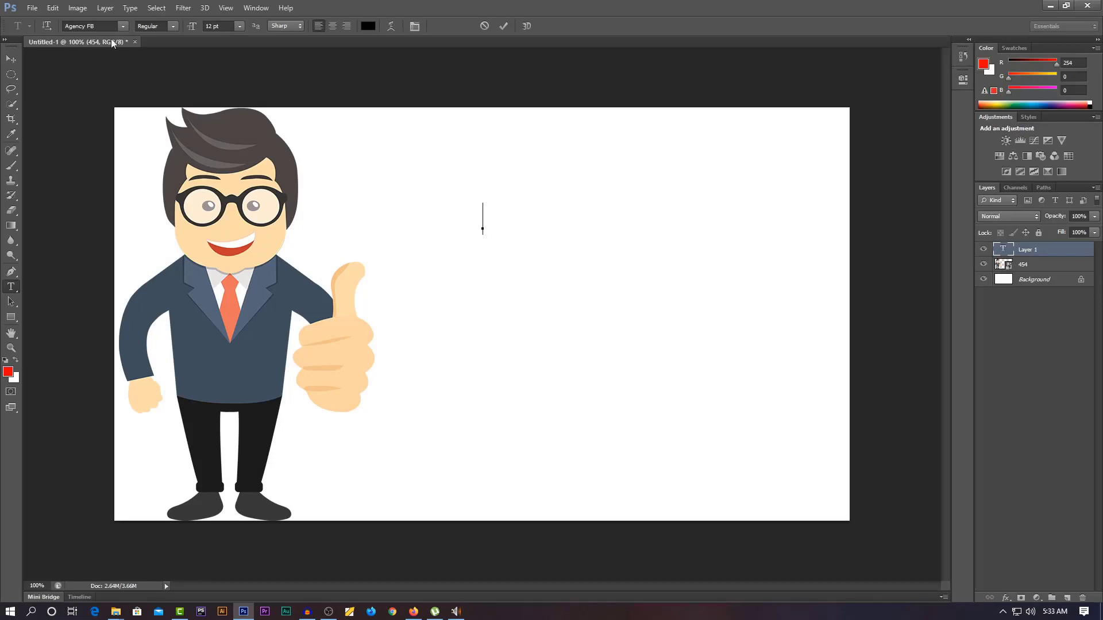
{"action": "left_click", "coordinate": [96, 26]}
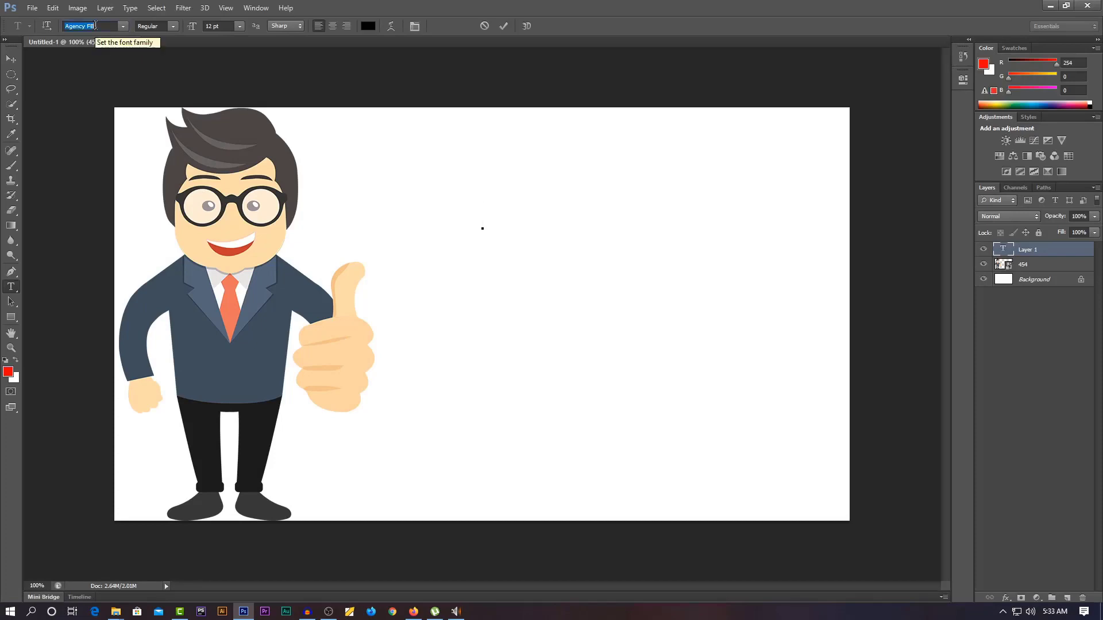
{"action": "type", "text": "Oswald"}
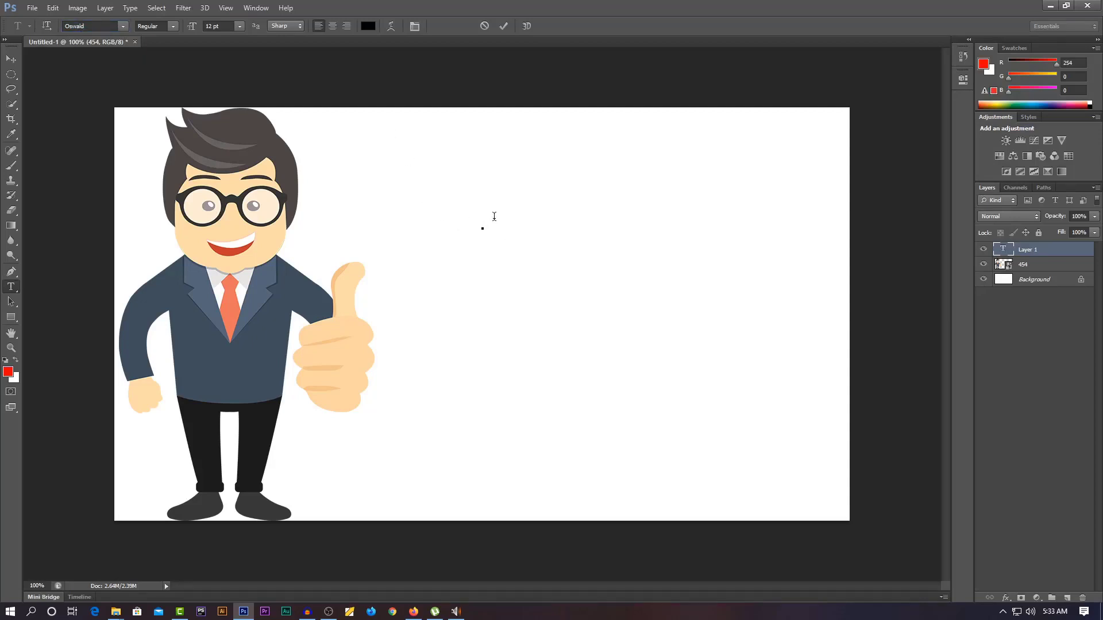
Step: Enter the text "HOW TO MAKE A" in the open text layer beside the businessman and commit it
{"action": "type", "text": "HOW "}
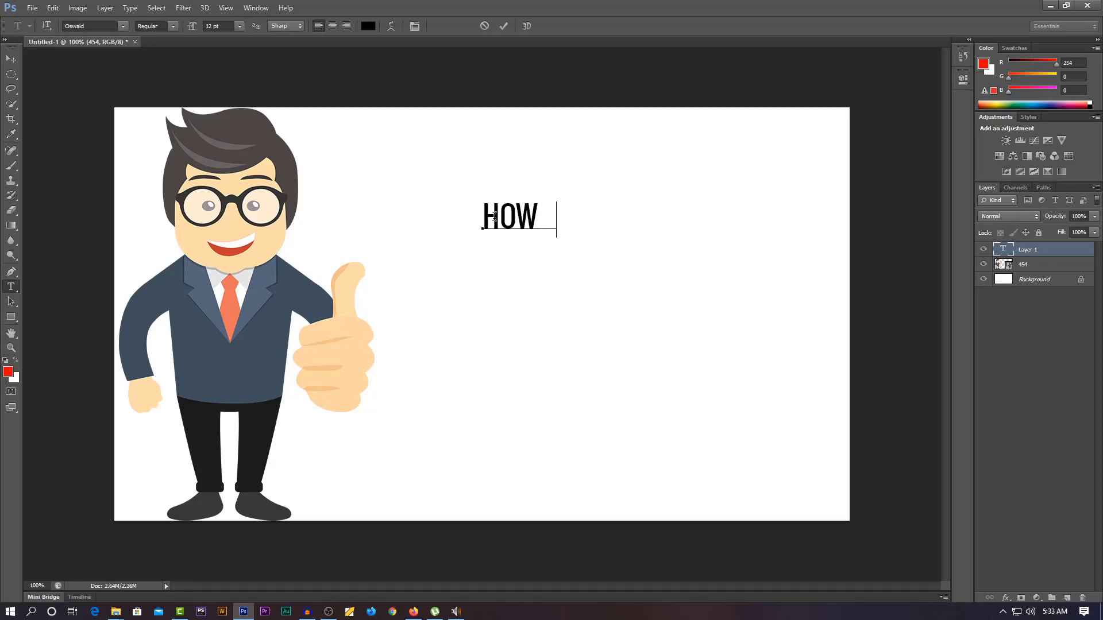
{"action": "type", "text": "T O MAKE"}
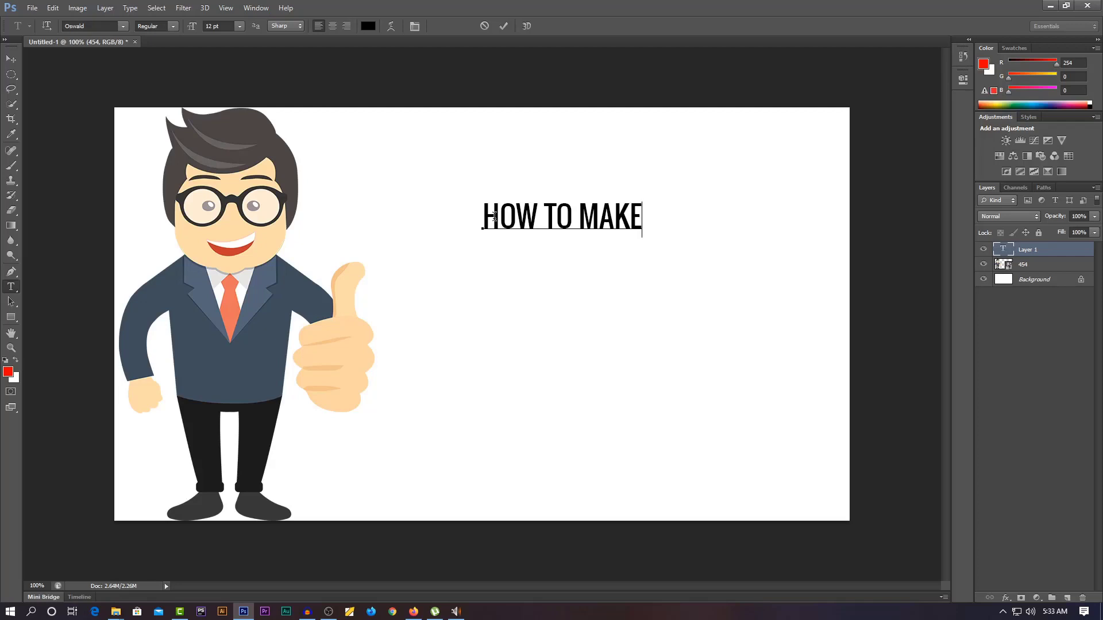
{"action": "type", "text": " A"}
{"action": "left_click", "coordinate": [504, 26]}
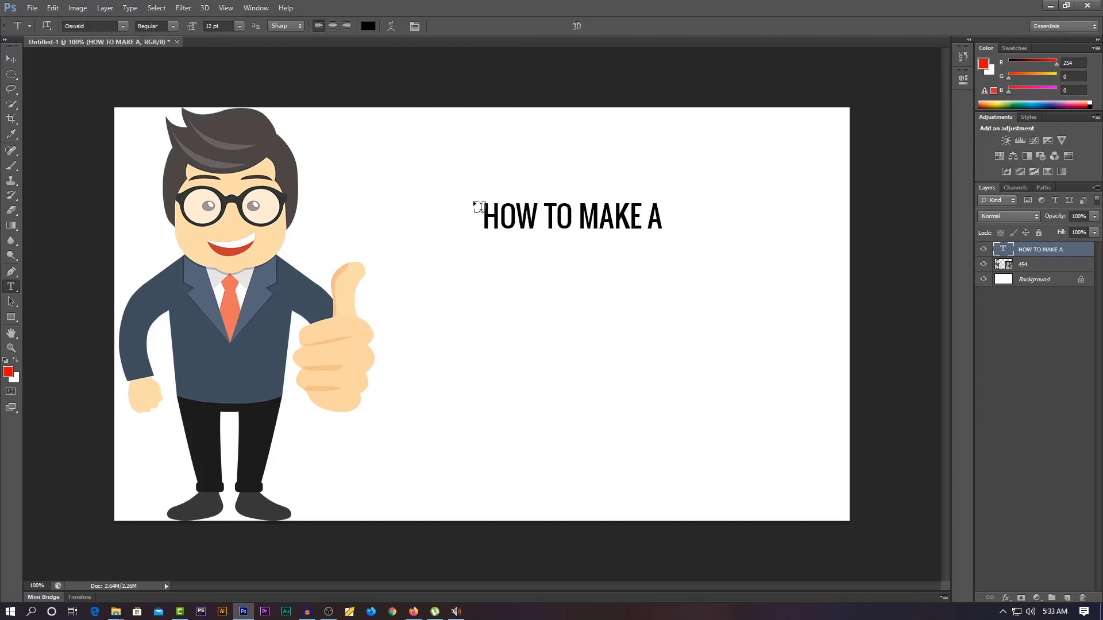
Step: Add a separate text layer reading "YOUTUBE THUMBNAIL" just below the "HOW TO MAKE A" line and commit it
{"action": "left_click", "coordinate": [498, 263]}
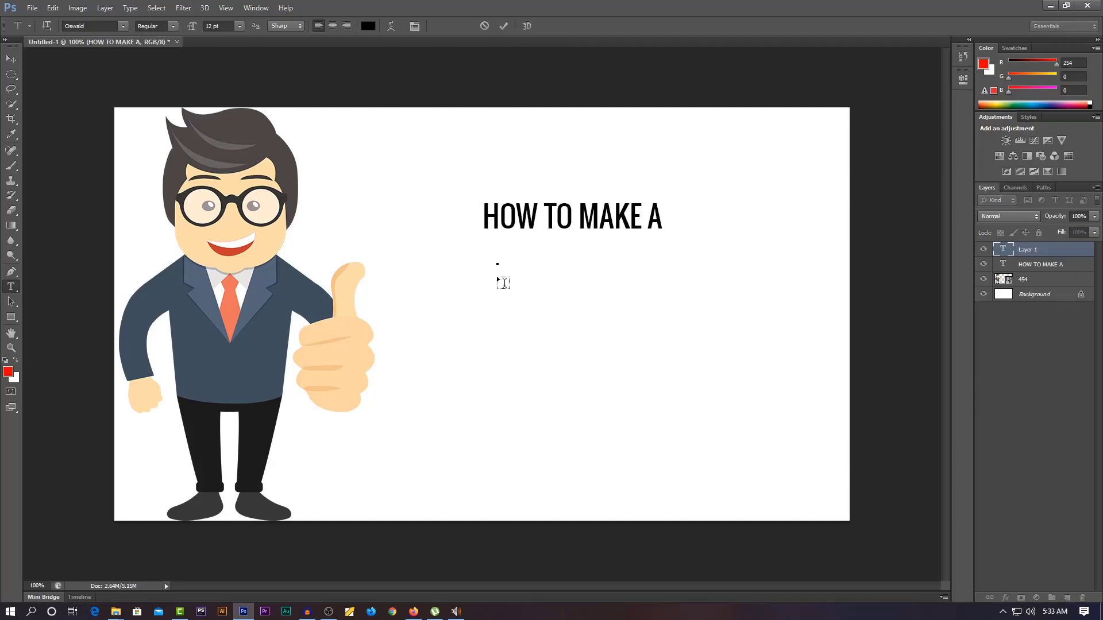
{"action": "type", "text": "YOUTUBE"}
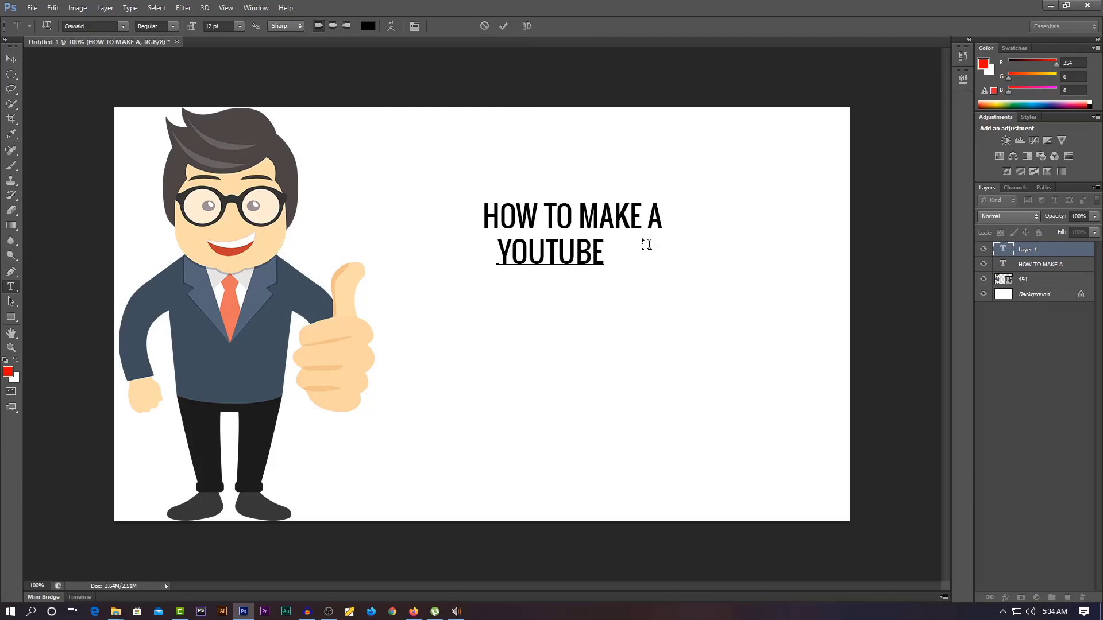
{"action": "type", "text": " THUM"}
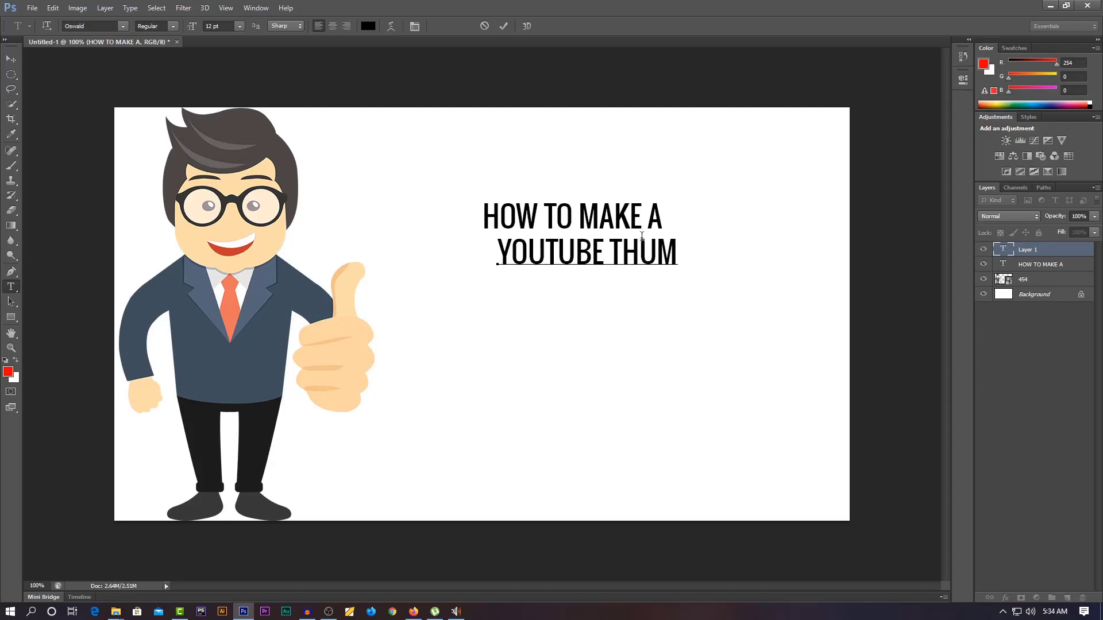
{"action": "type", "text": "BNAIL"}
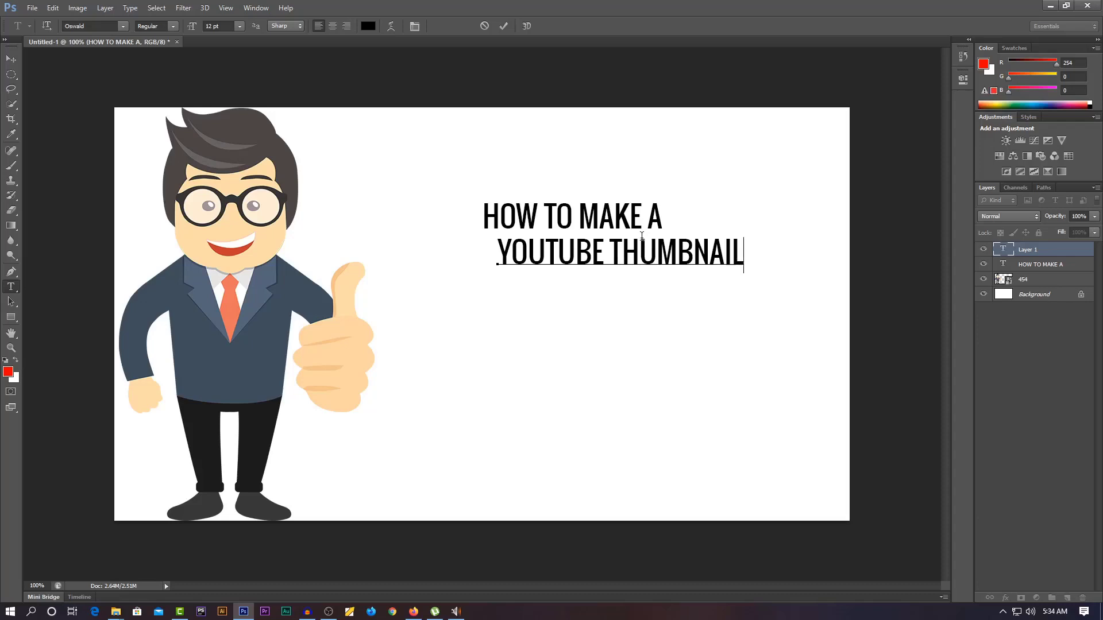
{"action": "left_click", "coordinate": [503, 26]}
Step: Add a third text layer reading "FOR FREE" just below the "YOUTUBE THUMBNAIL" line
{"action": "left_click", "coordinate": [506, 299]}
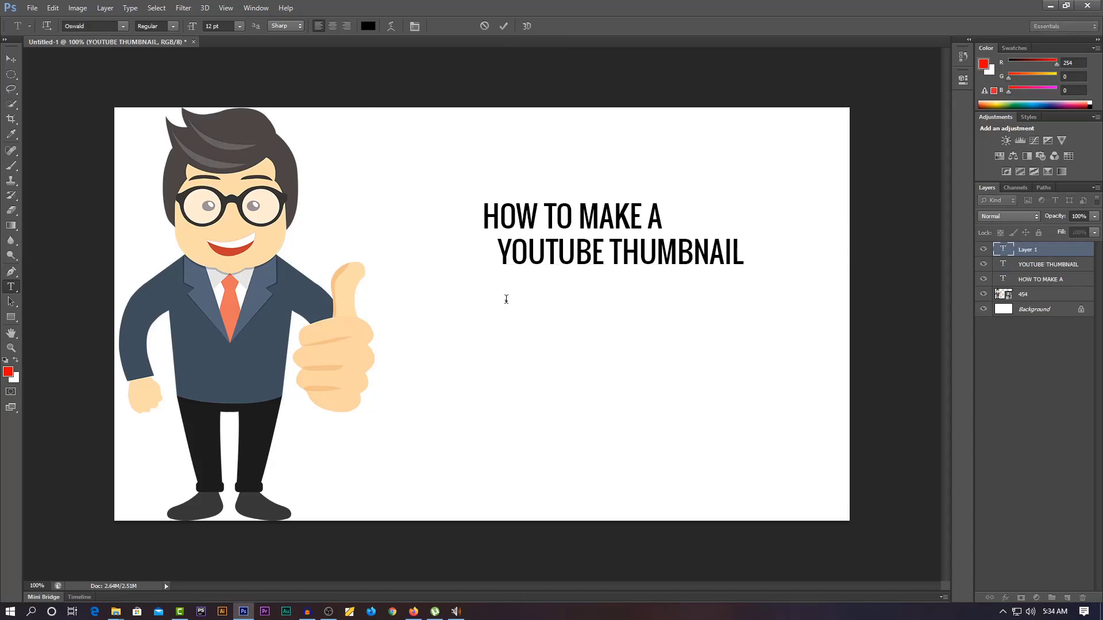
{"action": "type", "text": "FOR FREE"}
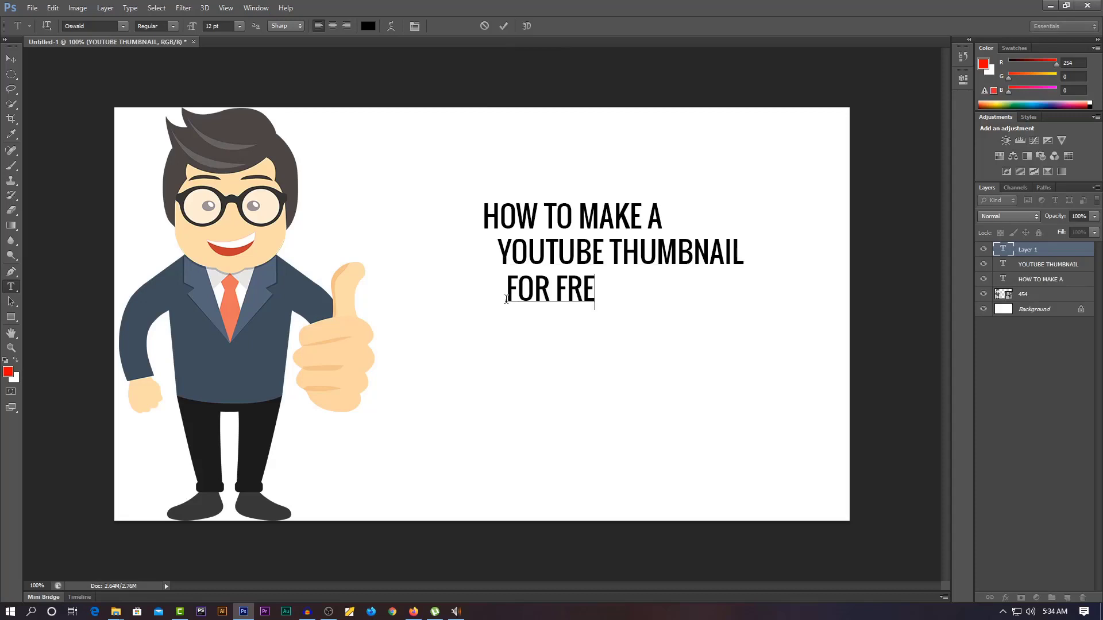